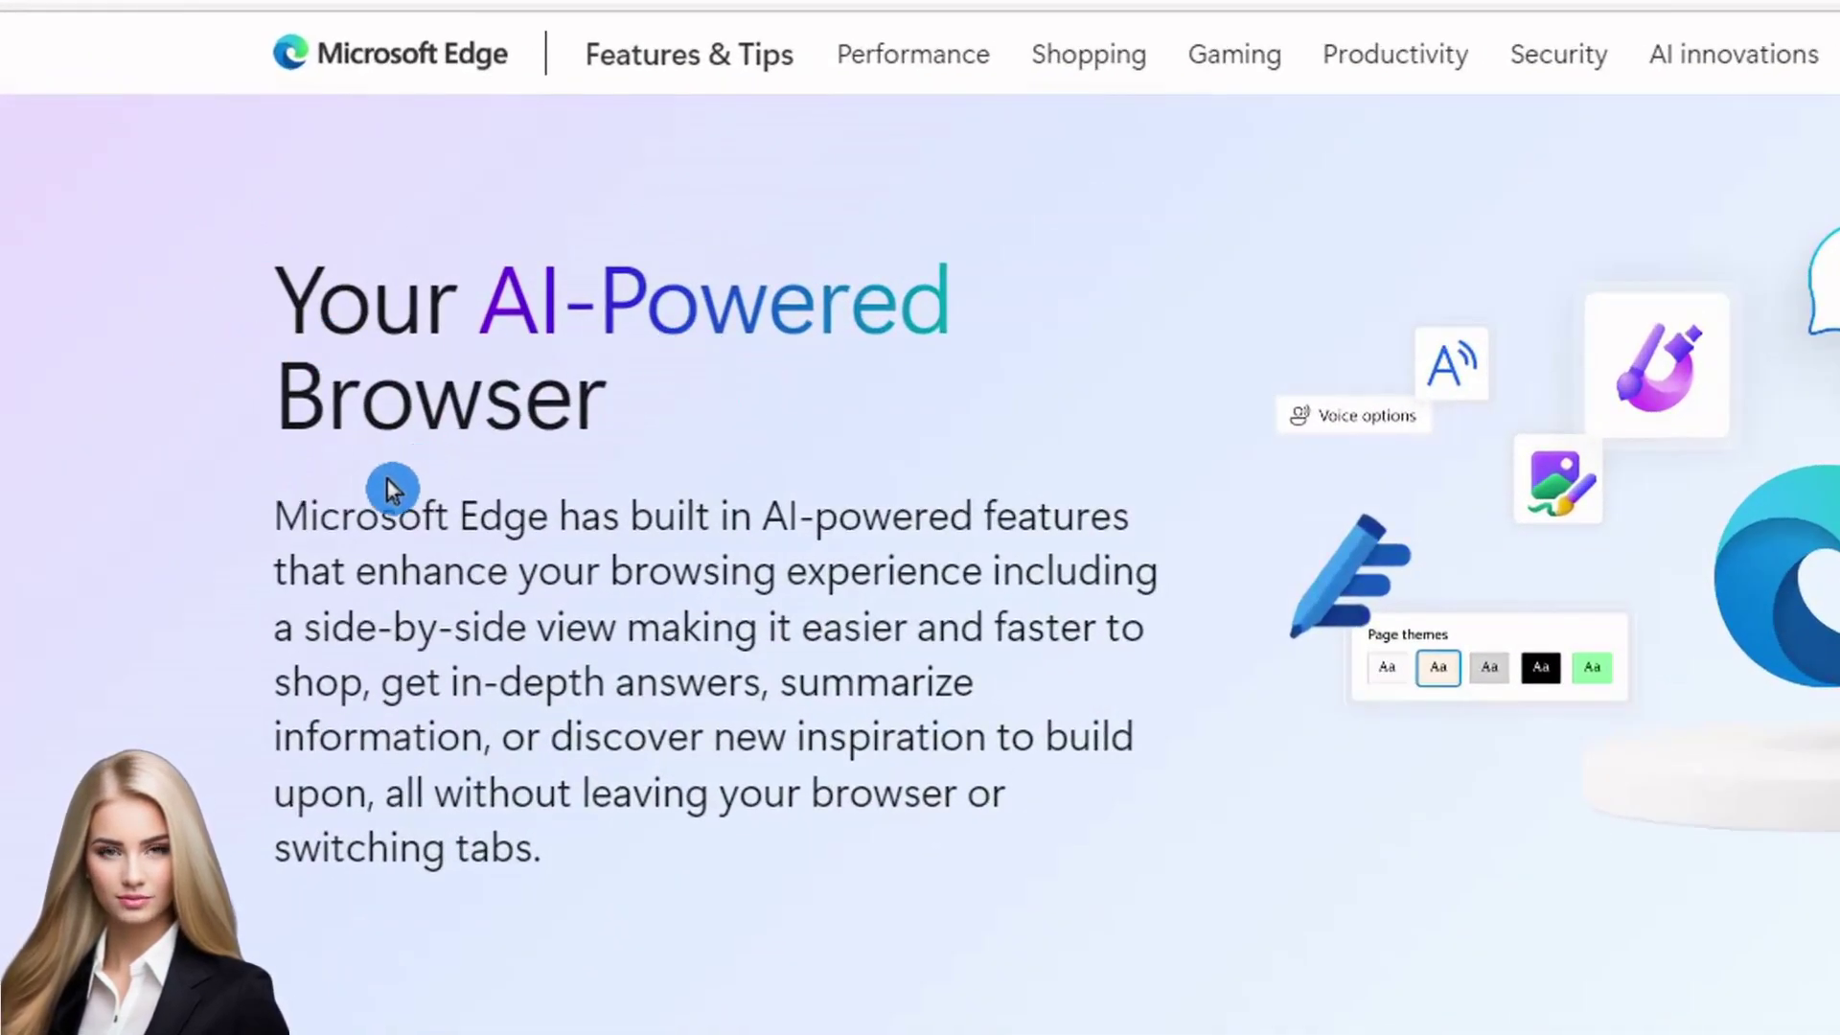
- Scroll the features page down to the Edge downloads for Windows, macOS, iOS and Android
{"action": "scroll", "coordinate": [210, 579], "scroll_direction": "down", "scroll_amount": 5}
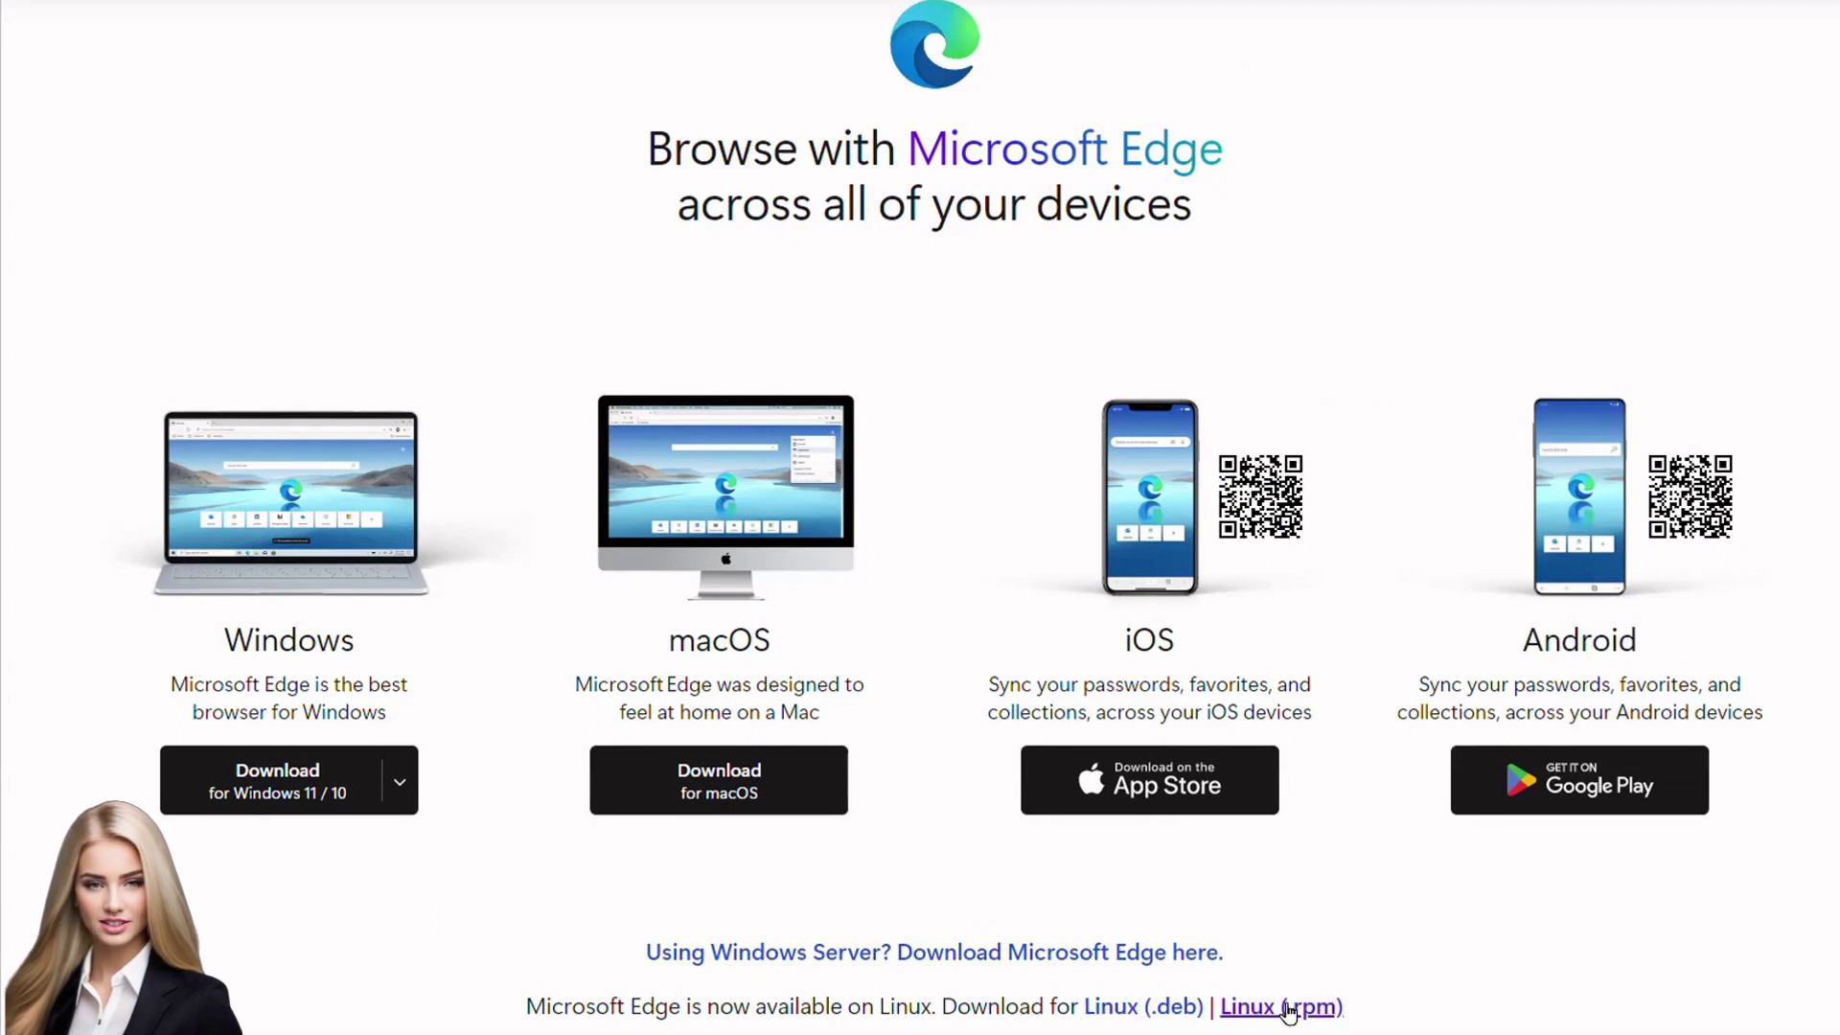
- Dismiss the Edge sign-in prompt without signing in and open the Bing Chat sidebar
{"action": "left_click", "coordinate": [1332, 1006]}
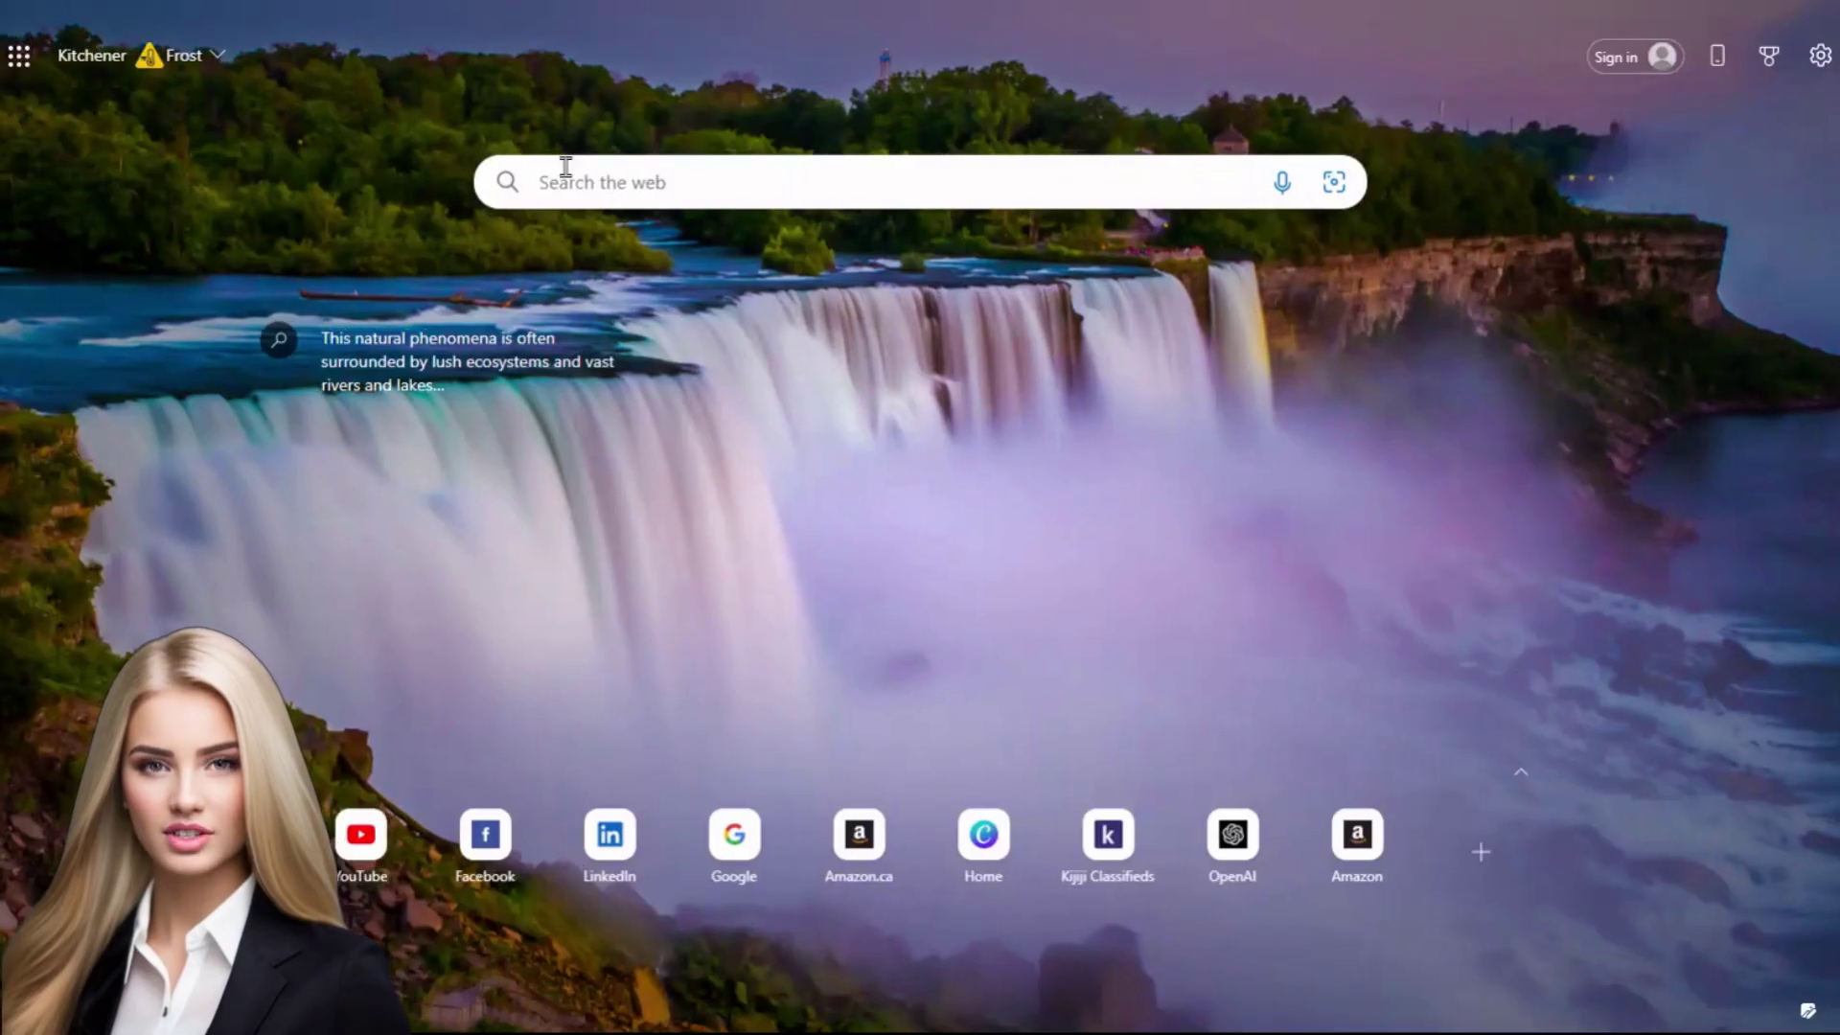
{"action": "left_click", "coordinate": [1642, 62]}
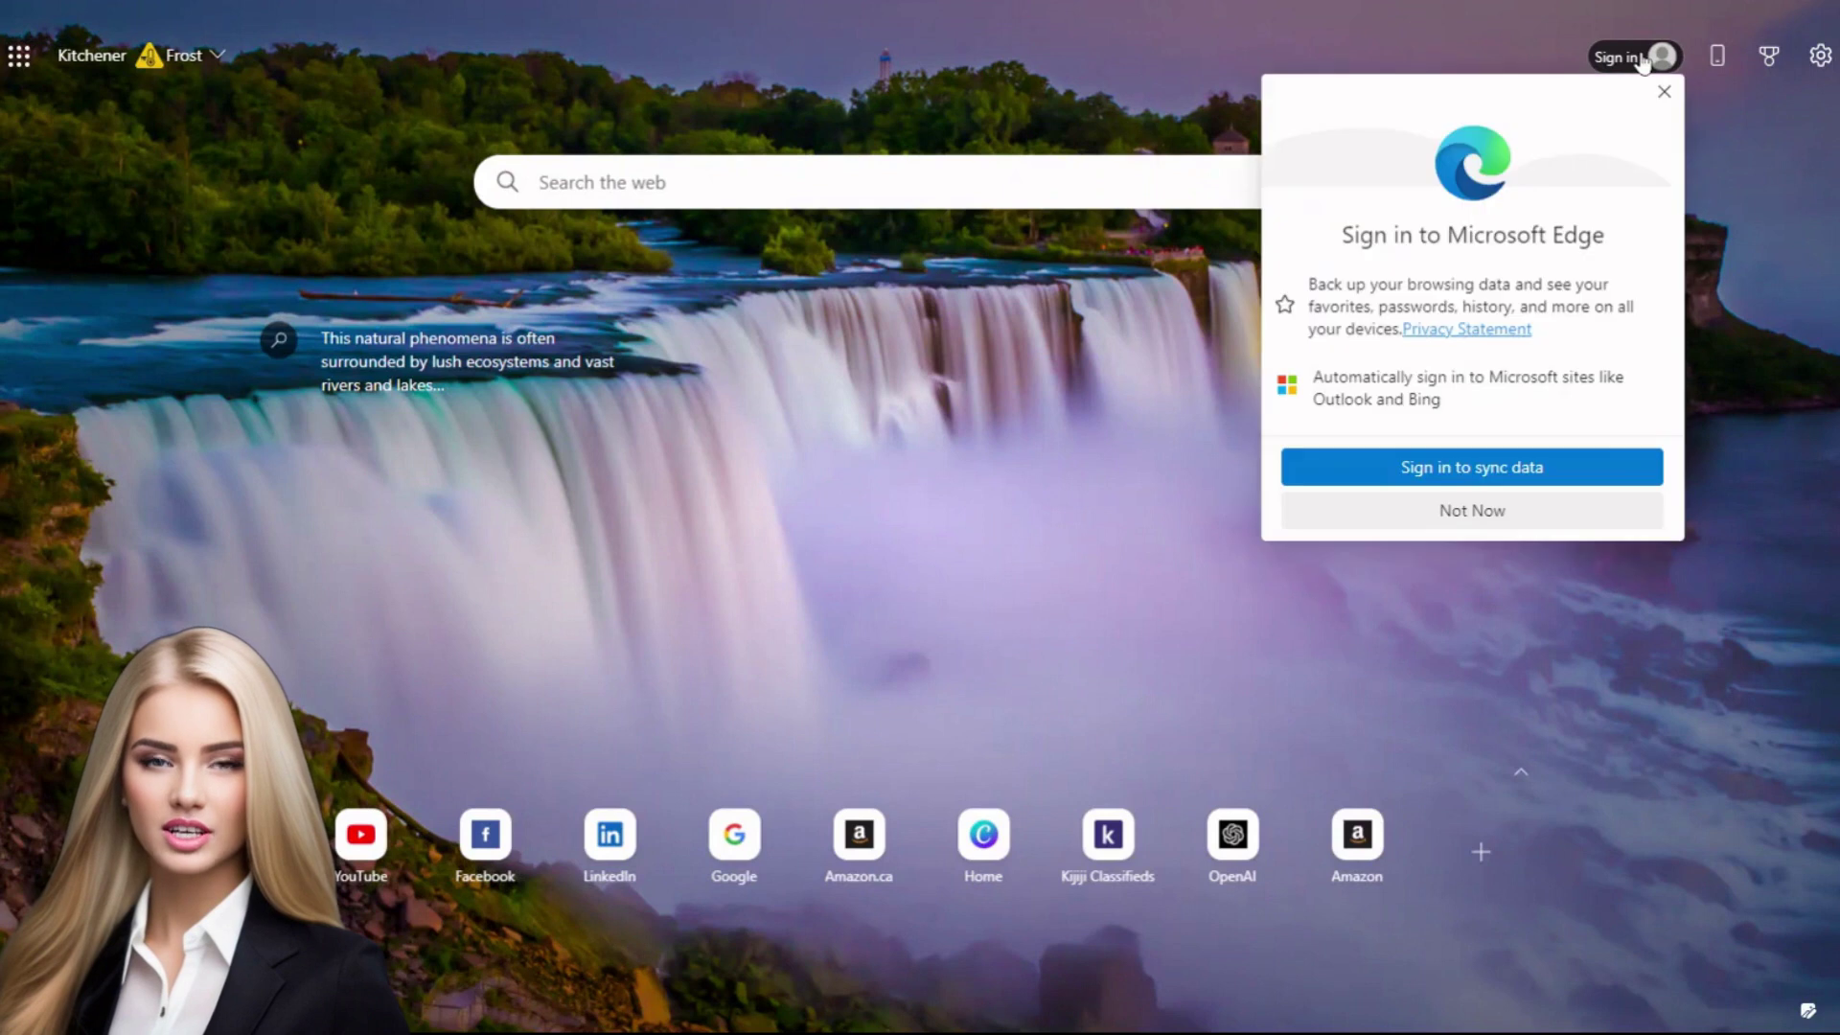
{"action": "left_click", "coordinate": [1586, 470]}
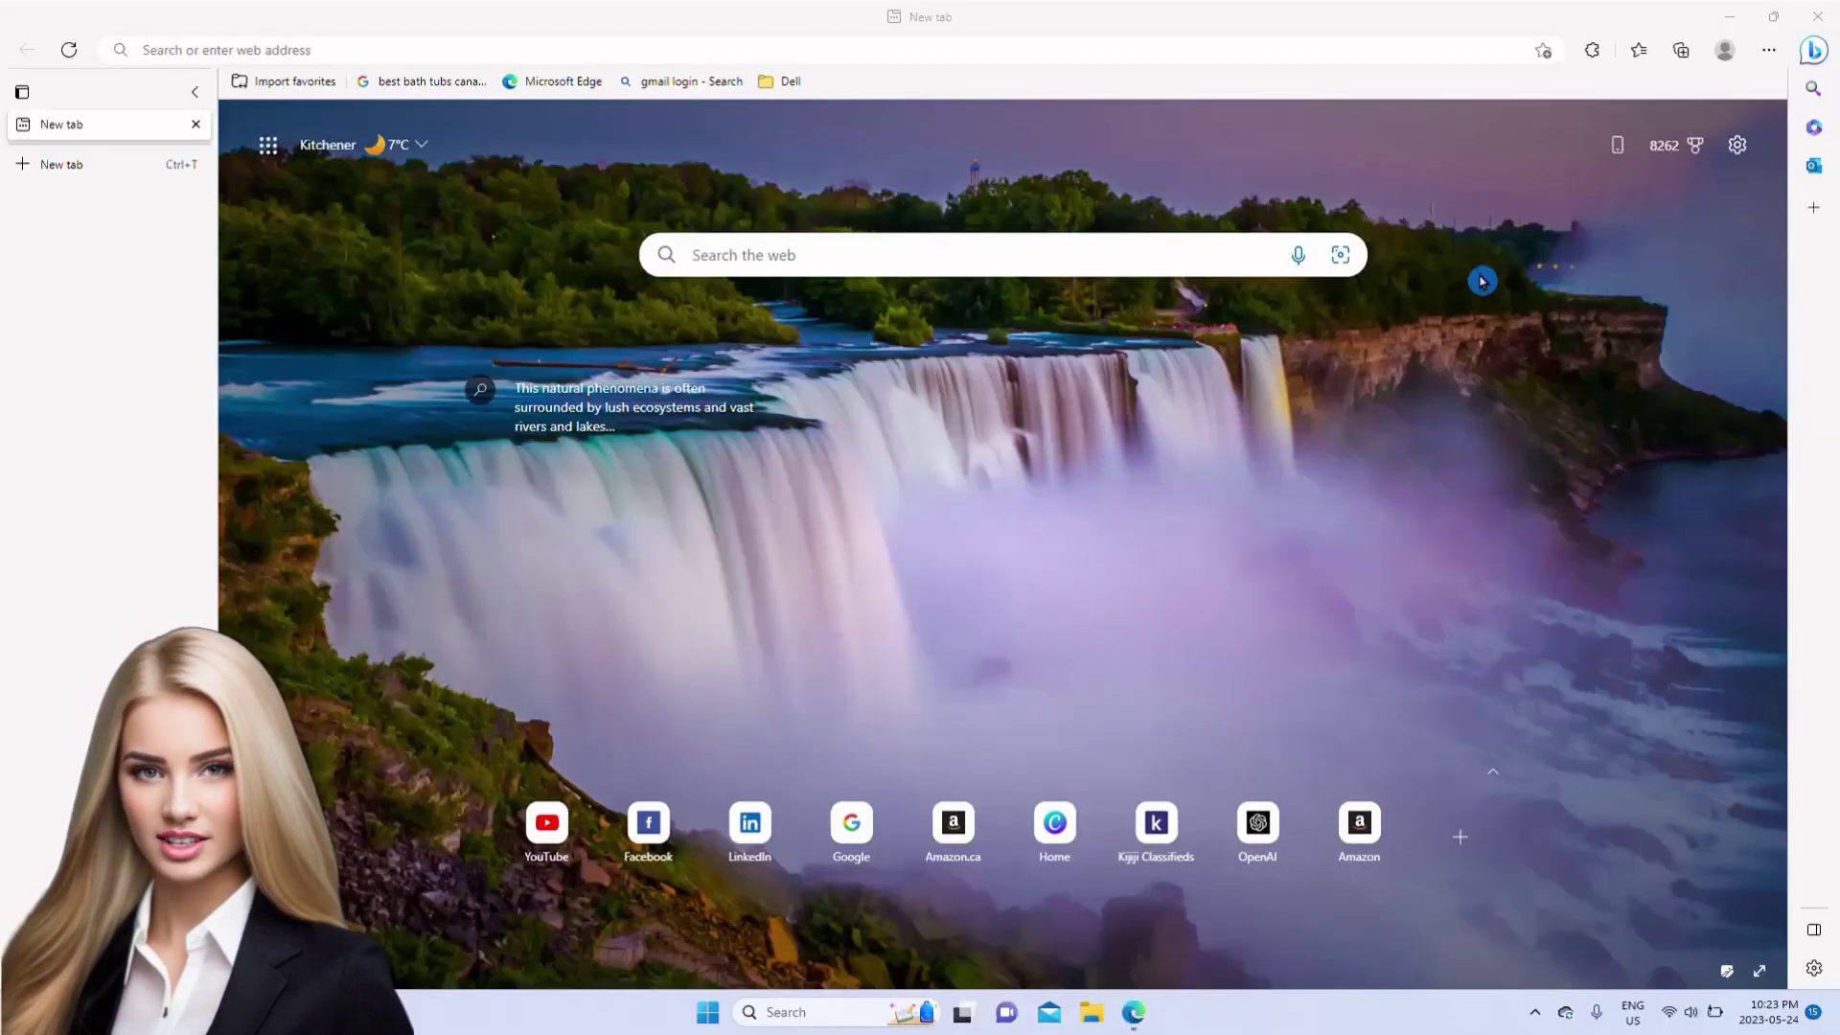
{"action": "left_click", "coordinate": [1814, 54]}
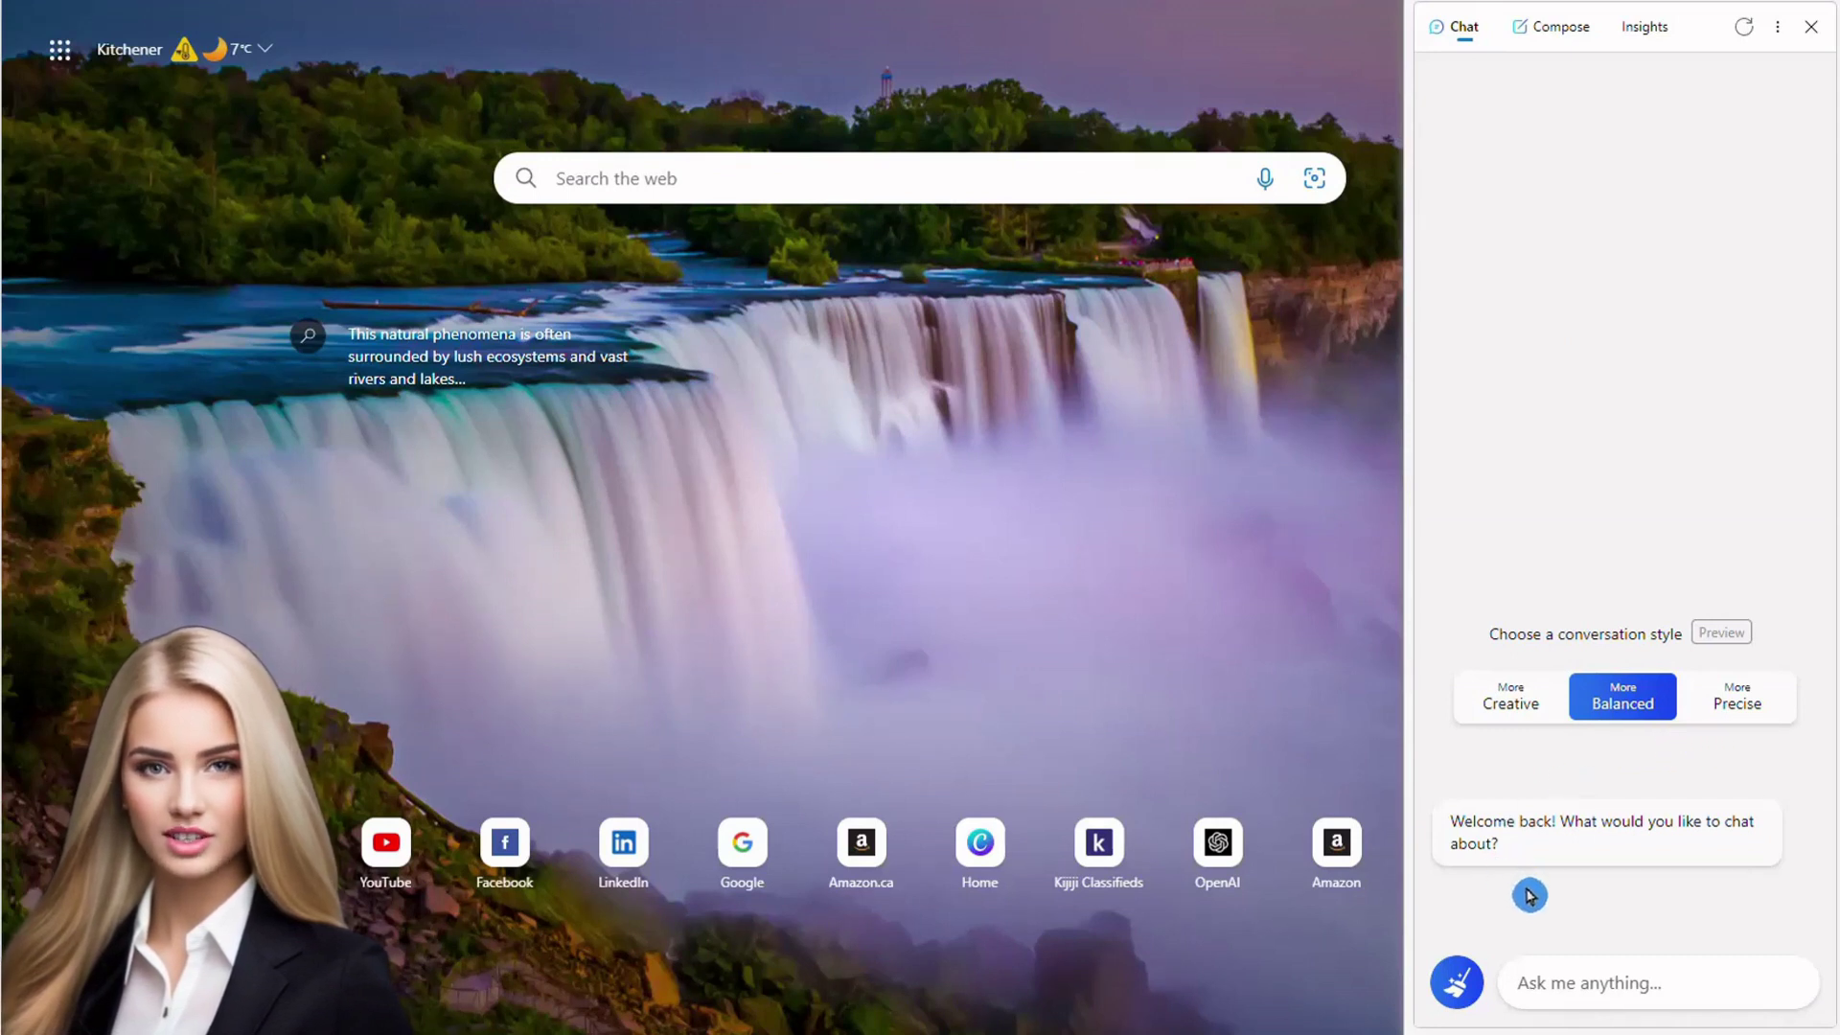
- Load the ConsumerAffairs Economy Lube review page and ask Bing Chat 'what is this business about?'
{"action": "left_click", "coordinate": [1565, 970]}
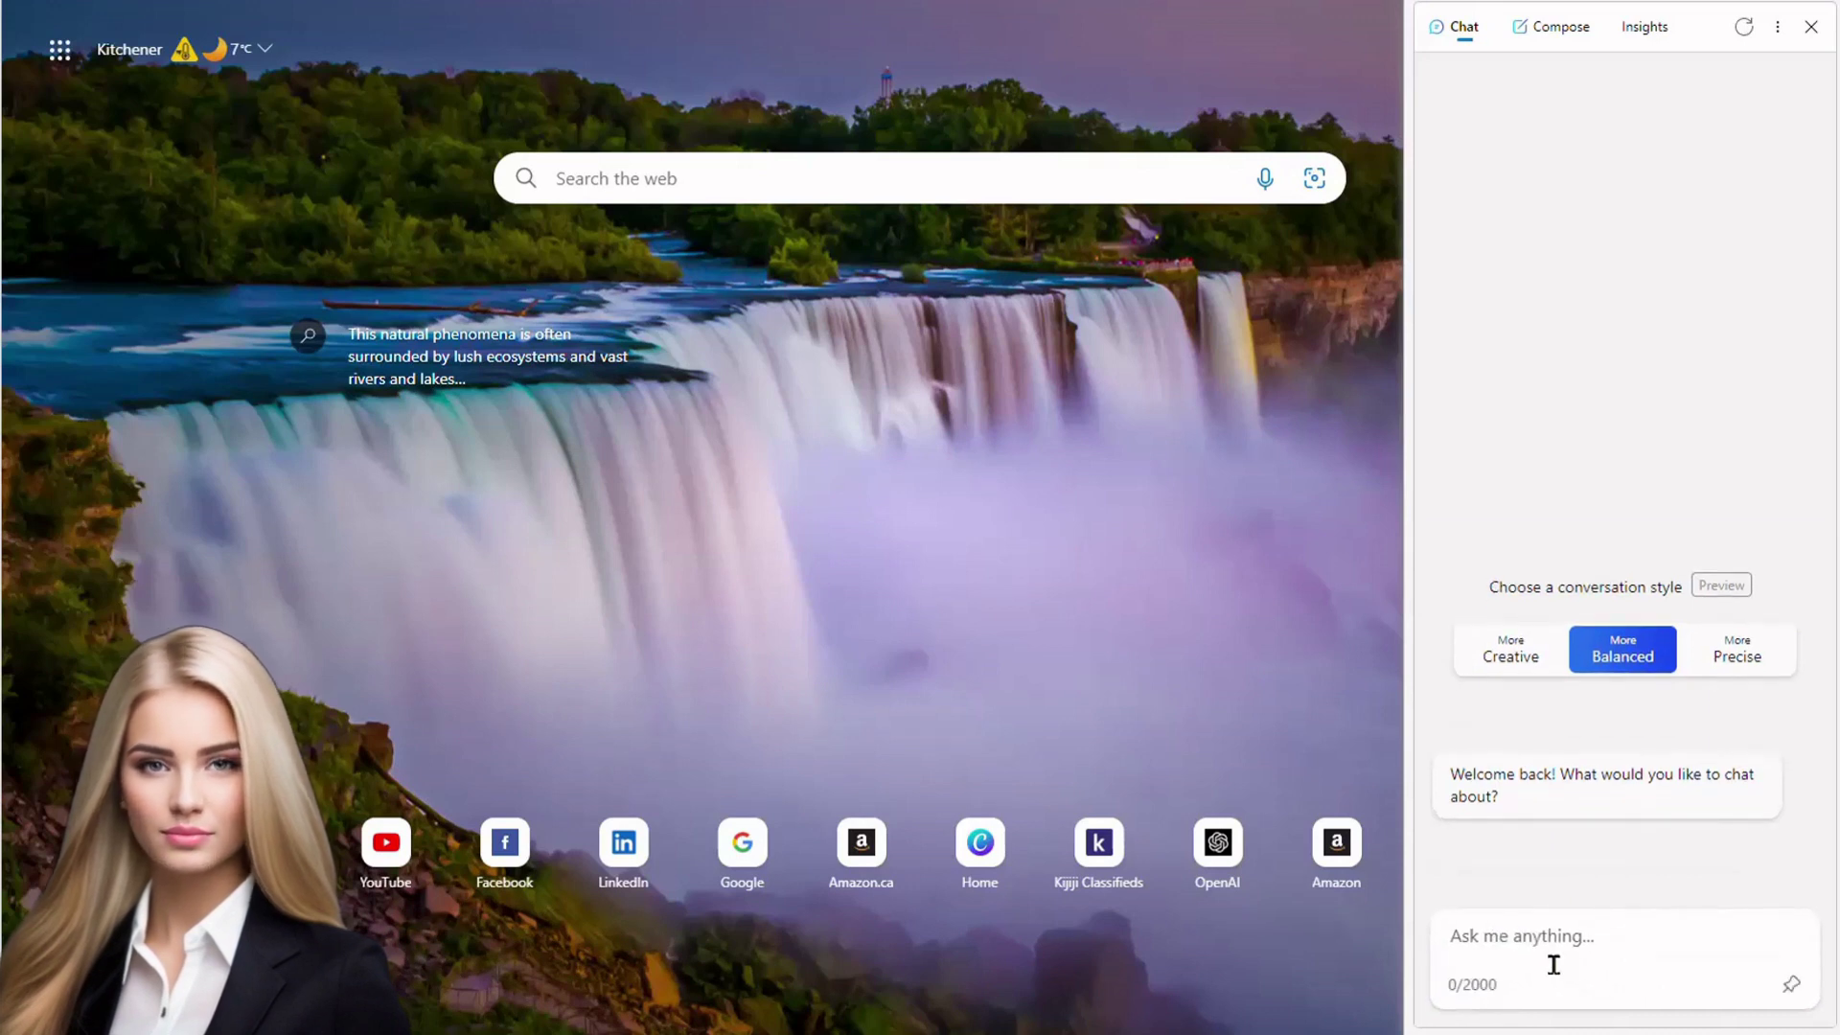
{"action": "left_click", "coordinate": [329, 57]}
{"action": "type", "text": "https://www.consumeraffairs.com/automotive/economy_lube_canada.html"}
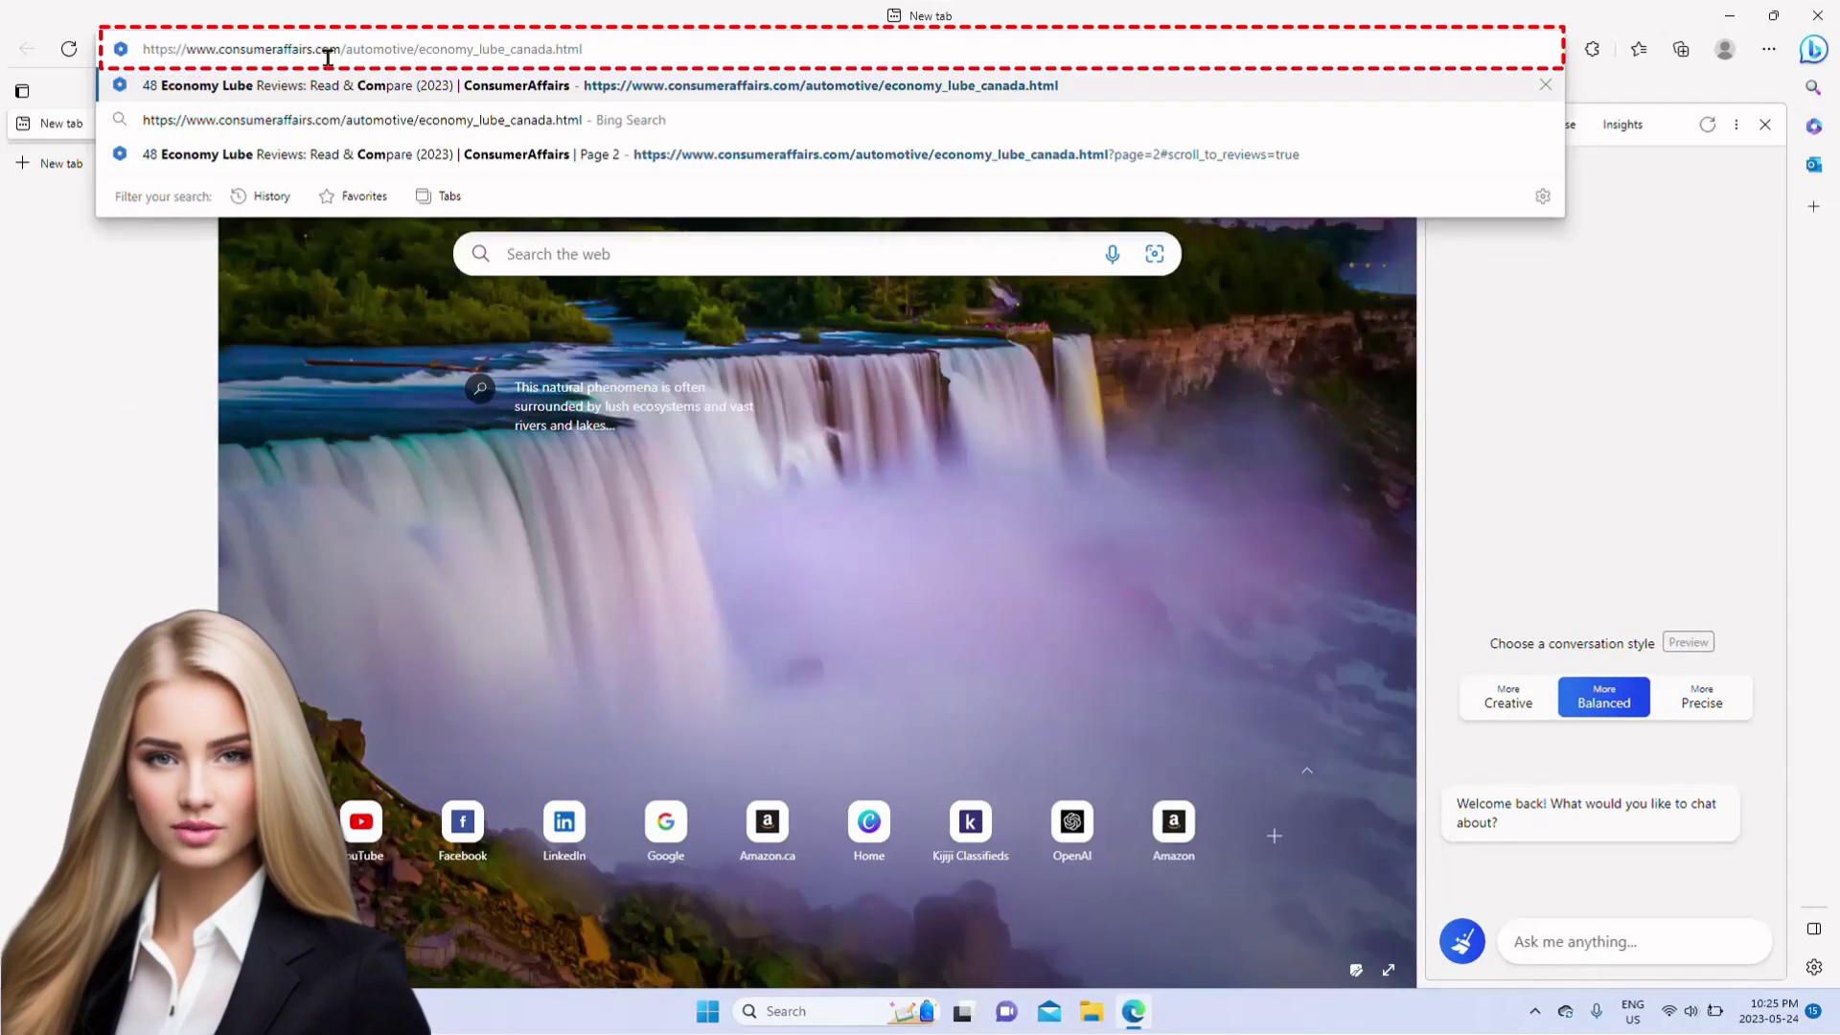
{"action": "key", "text": "Return"}
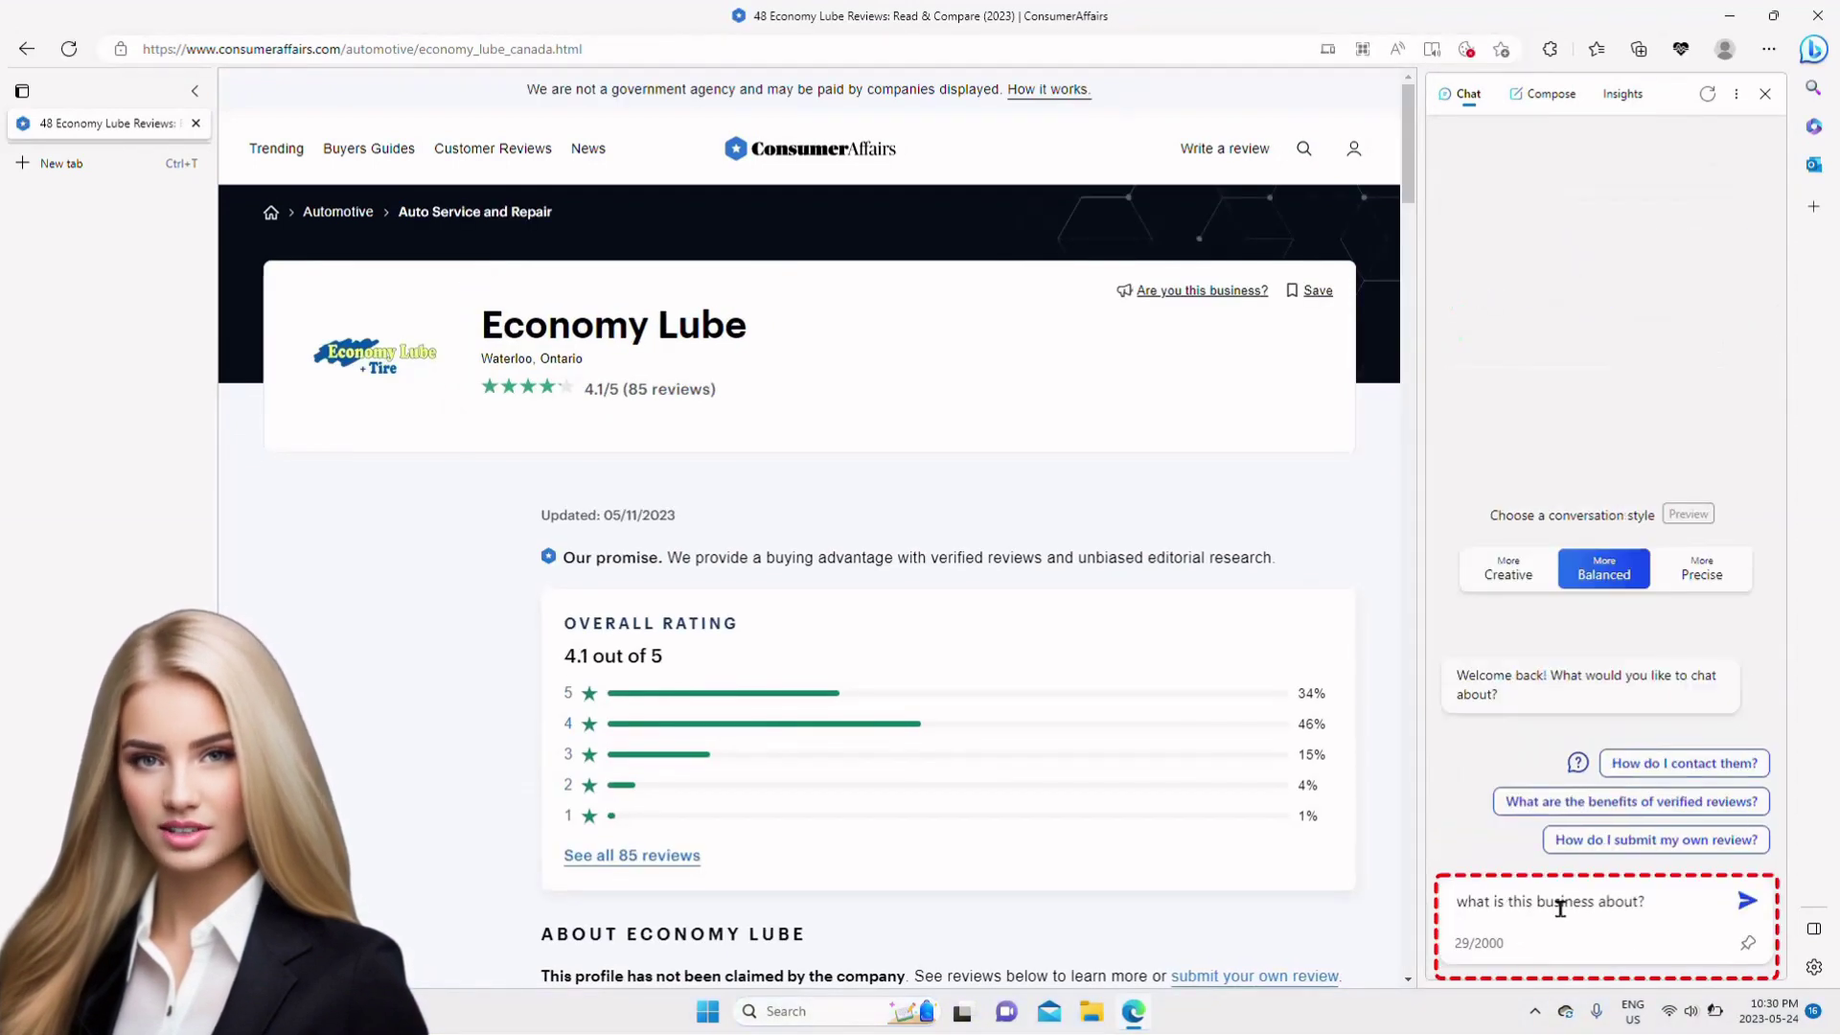
{"action": "left_click", "coordinate": [1748, 906]}
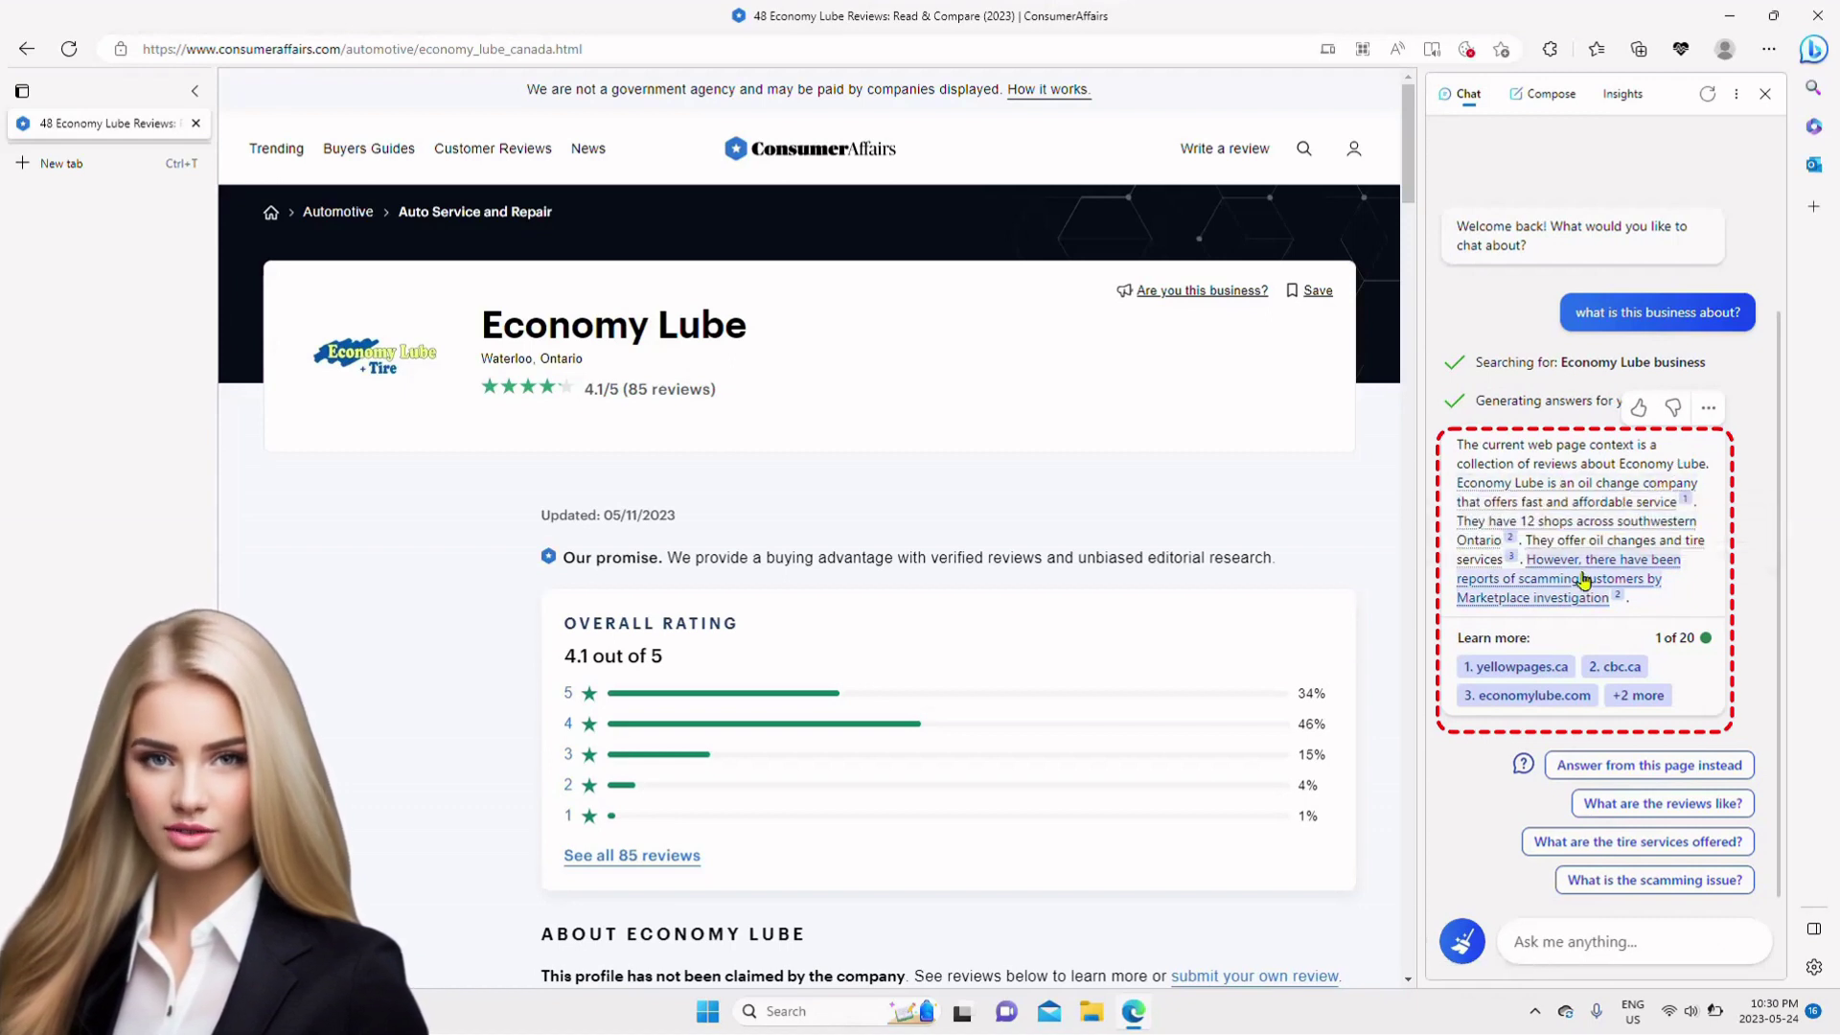
{"action": "mouse_move", "coordinate": [1544, 591]}
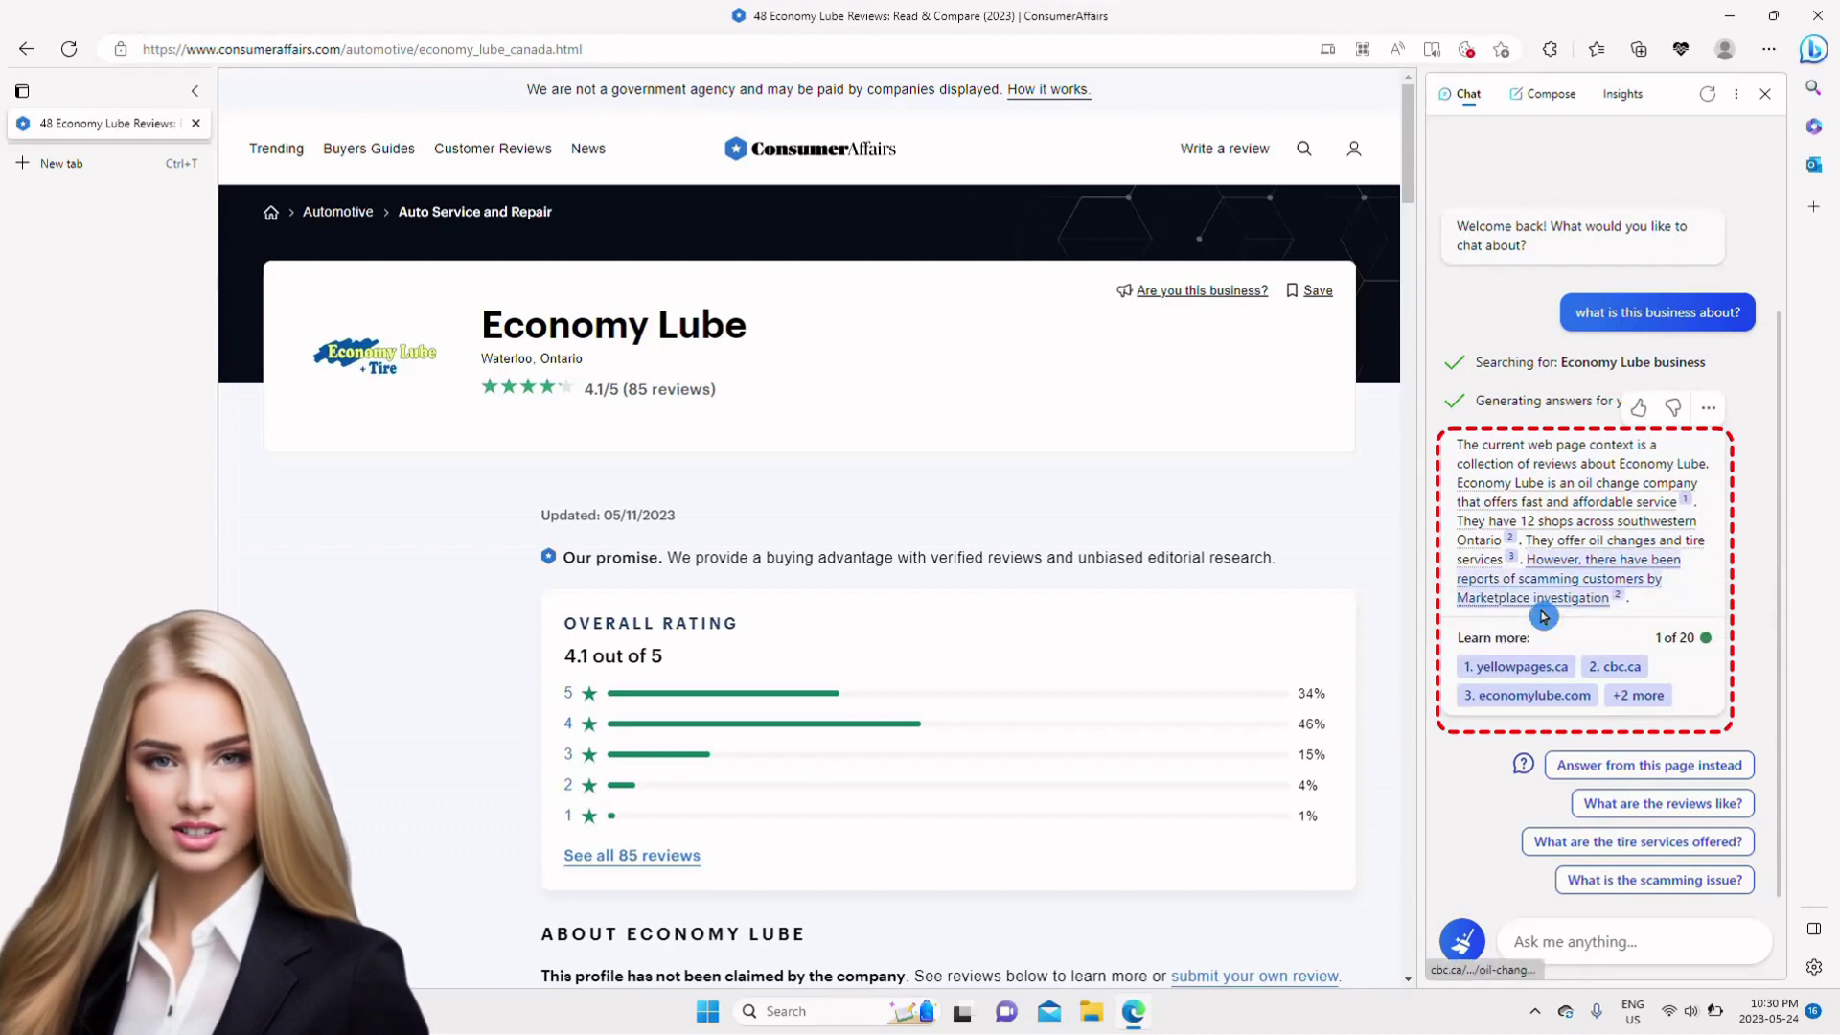
- Ask Bing Chat 'What are specific negative reviews?' about Economy Lube
{"action": "left_click", "coordinate": [1620, 942]}
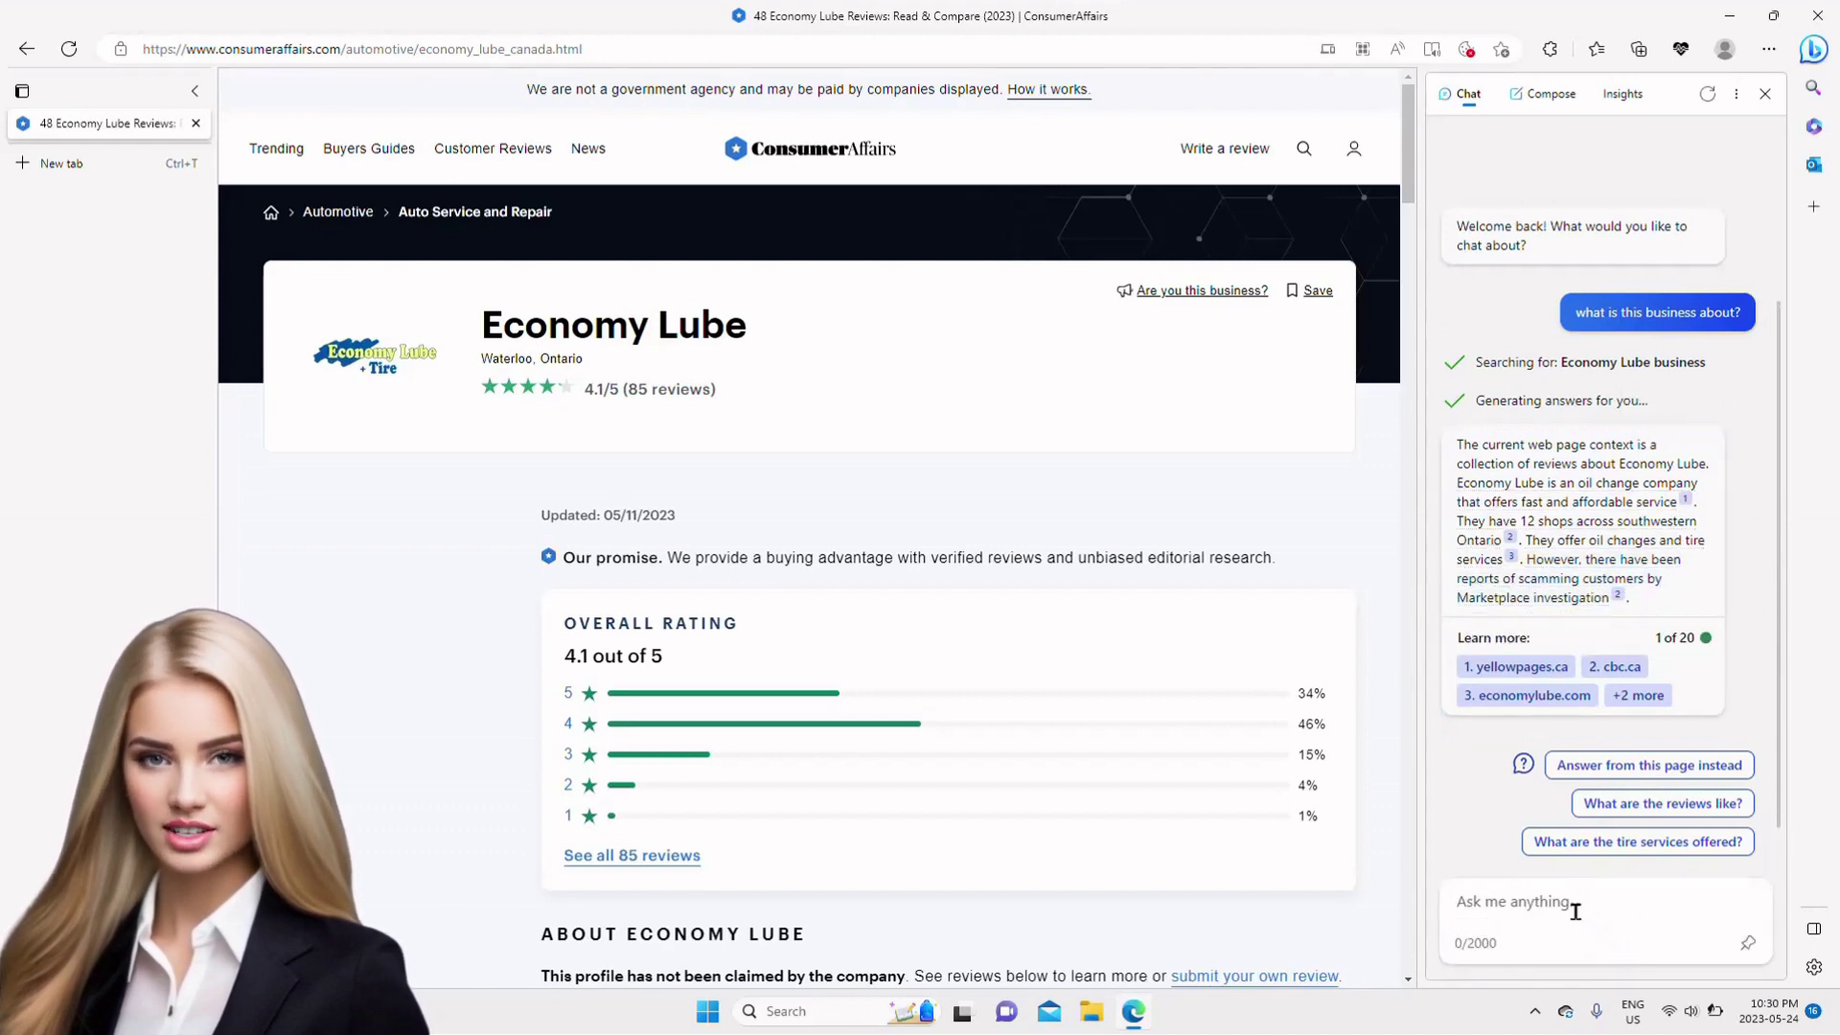
{"action": "type", "text": "What are specific negative reviews?"}
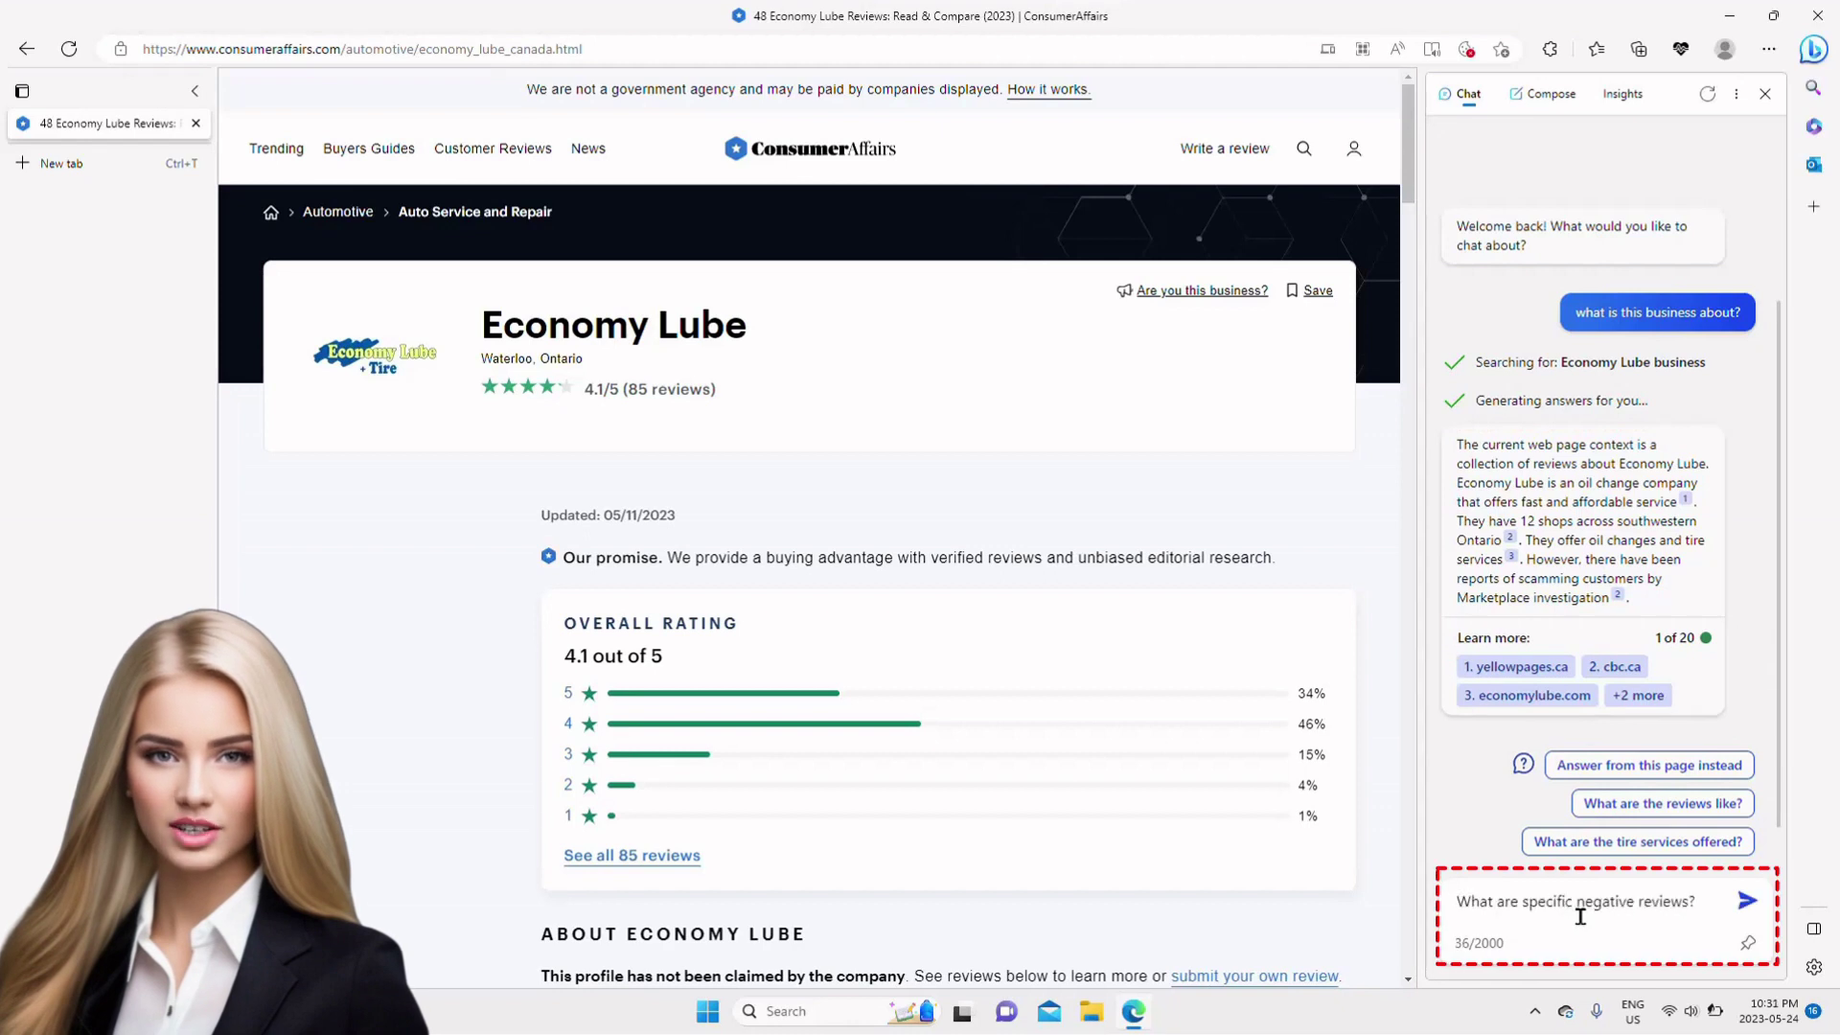
{"action": "left_click", "coordinate": [1747, 902]}
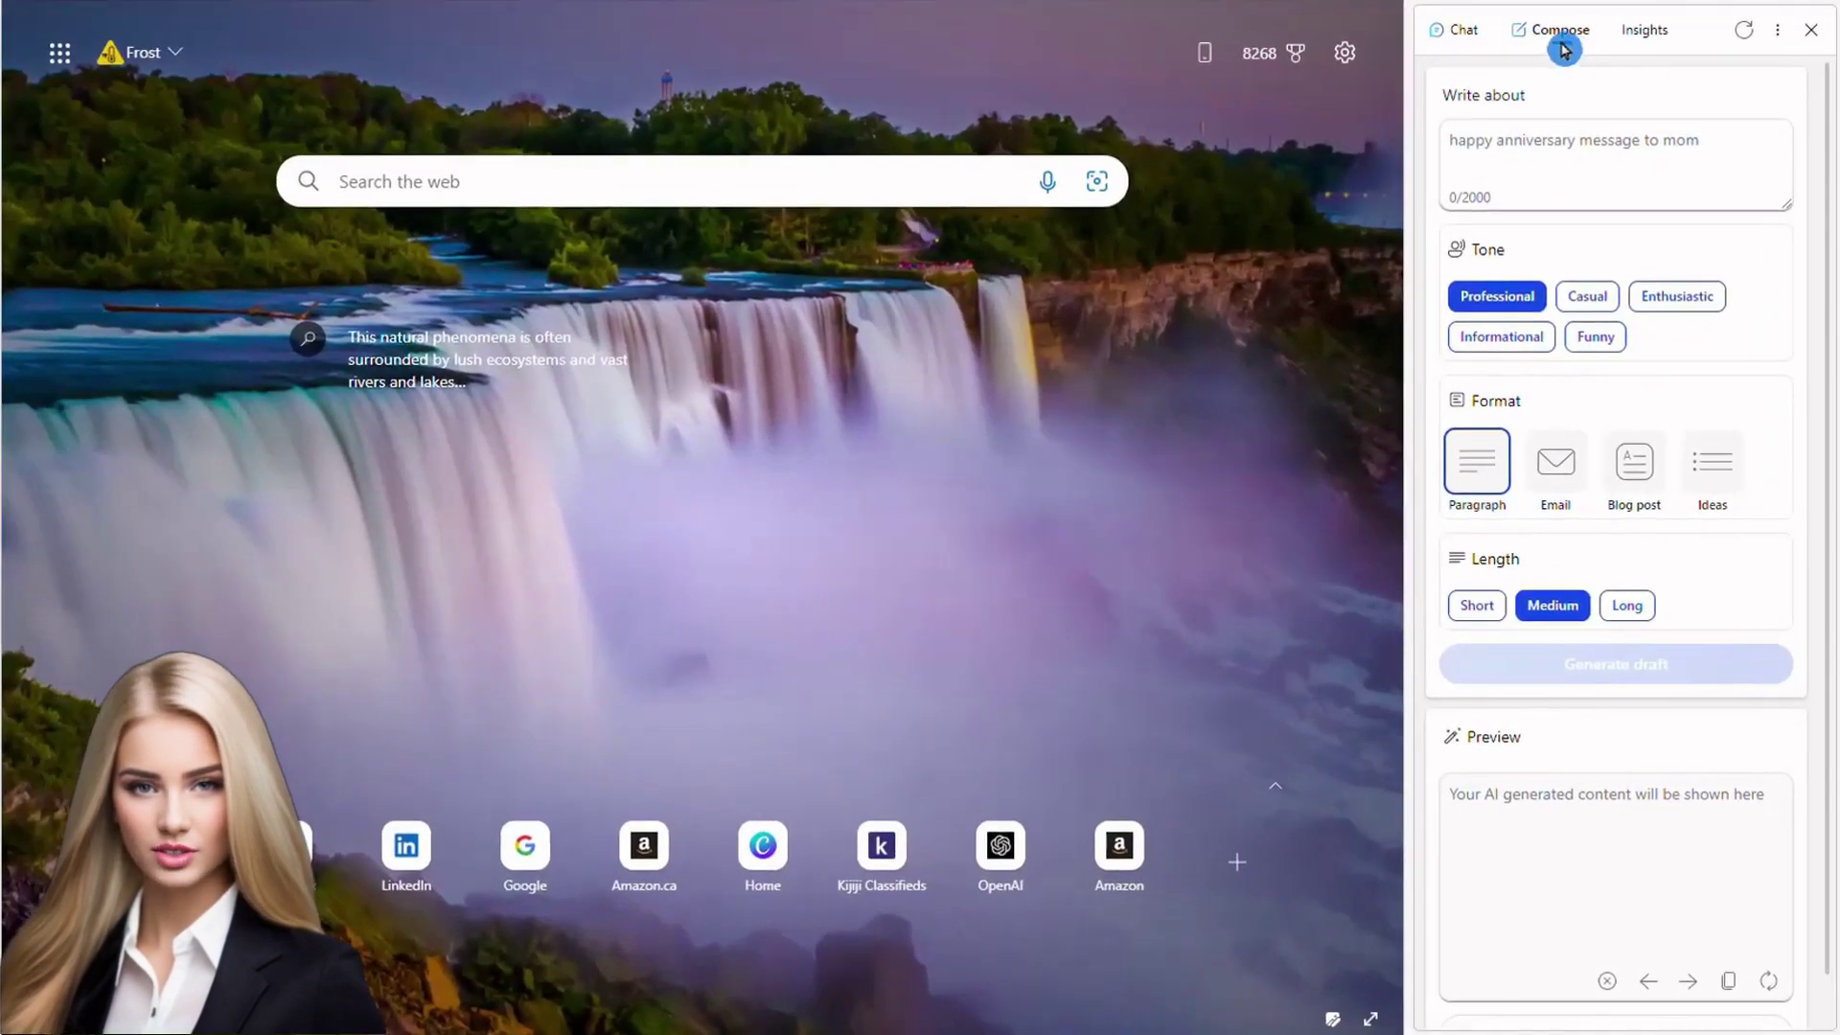
- Switch to Compose with Professional tone, Paragraph format and Medium length, ready in the Write about box
{"action": "left_click", "coordinate": [1560, 43]}
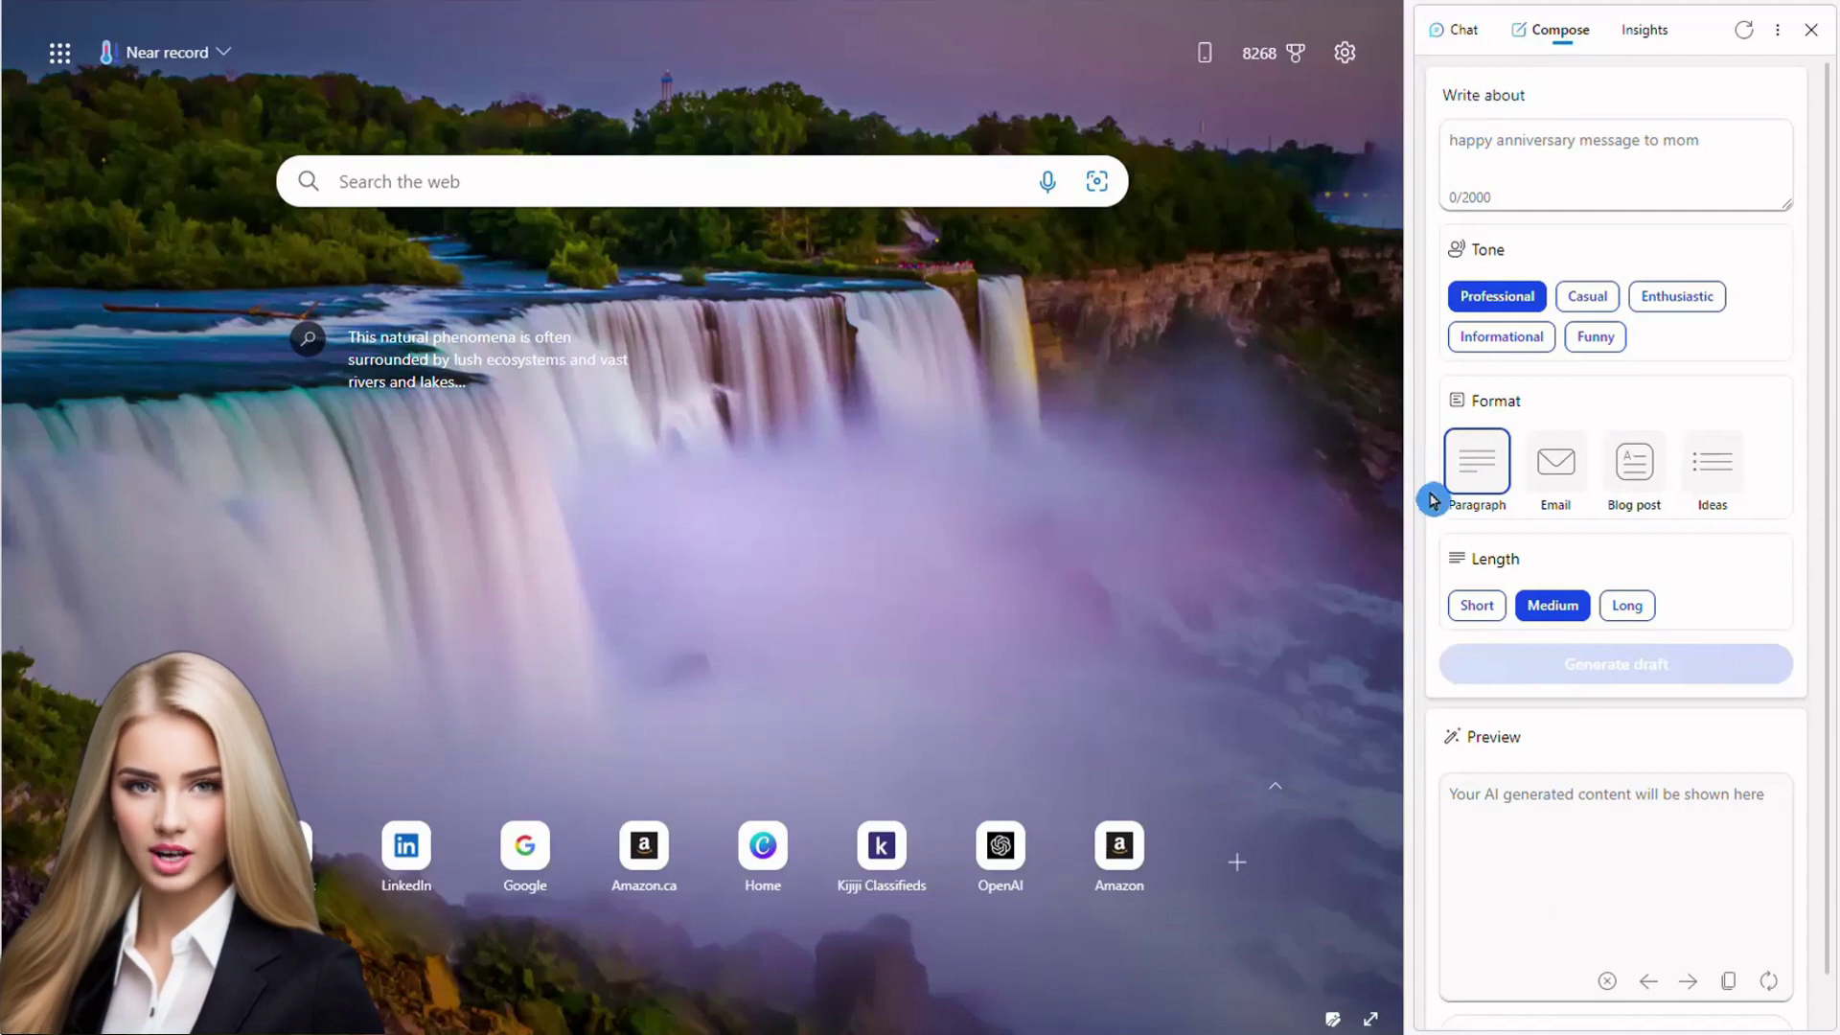
{"action": "left_click", "coordinate": [1527, 509]}
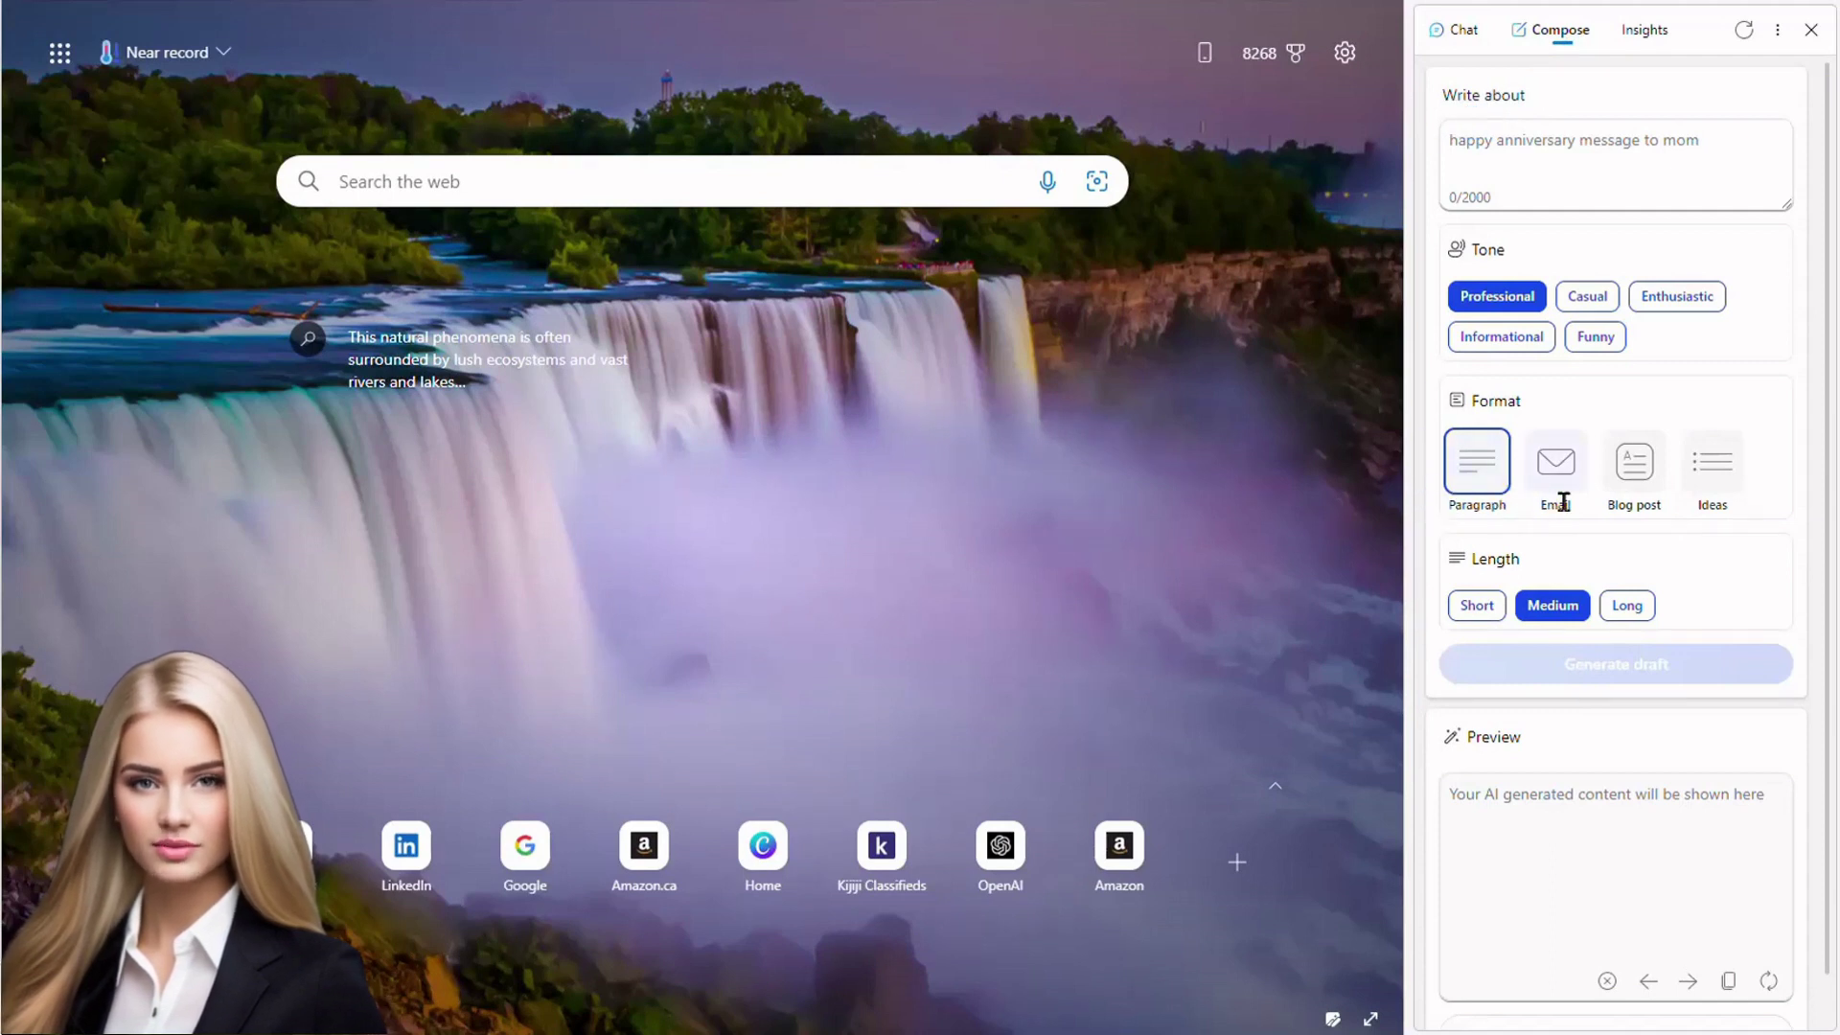
{"action": "left_click", "coordinate": [1602, 508]}
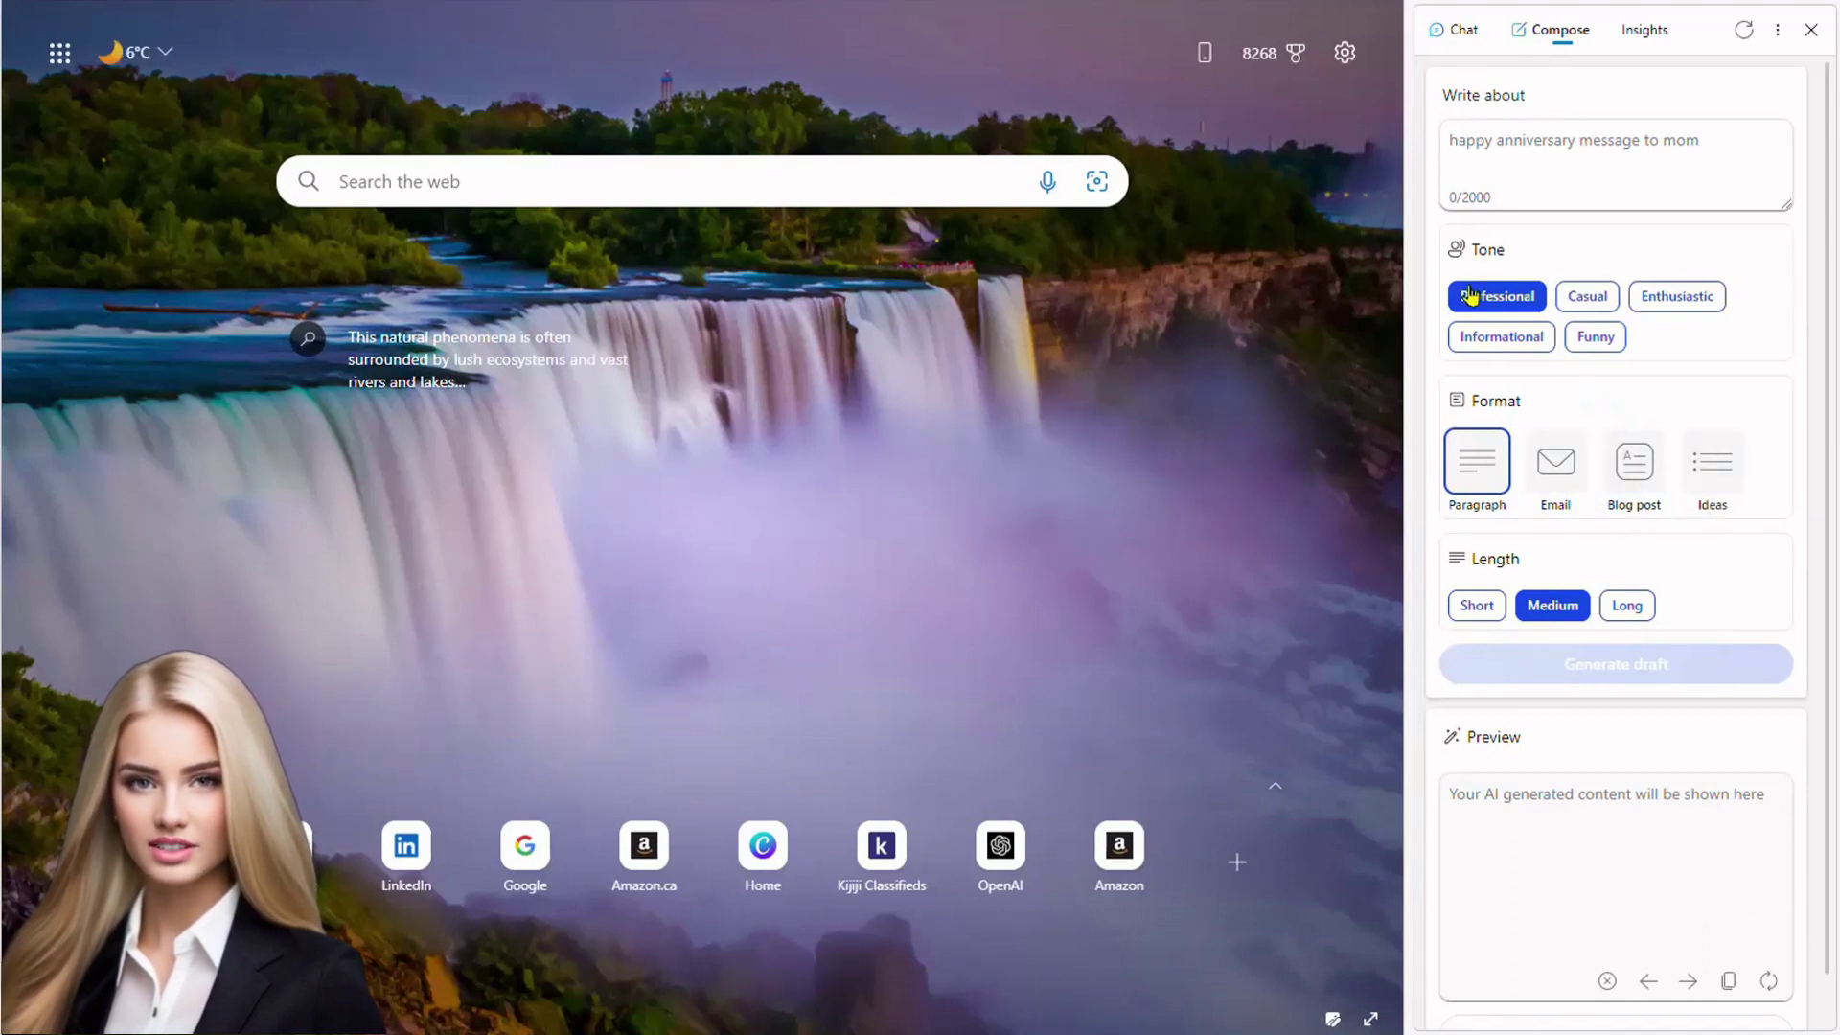
{"action": "left_click", "coordinate": [1515, 264]}
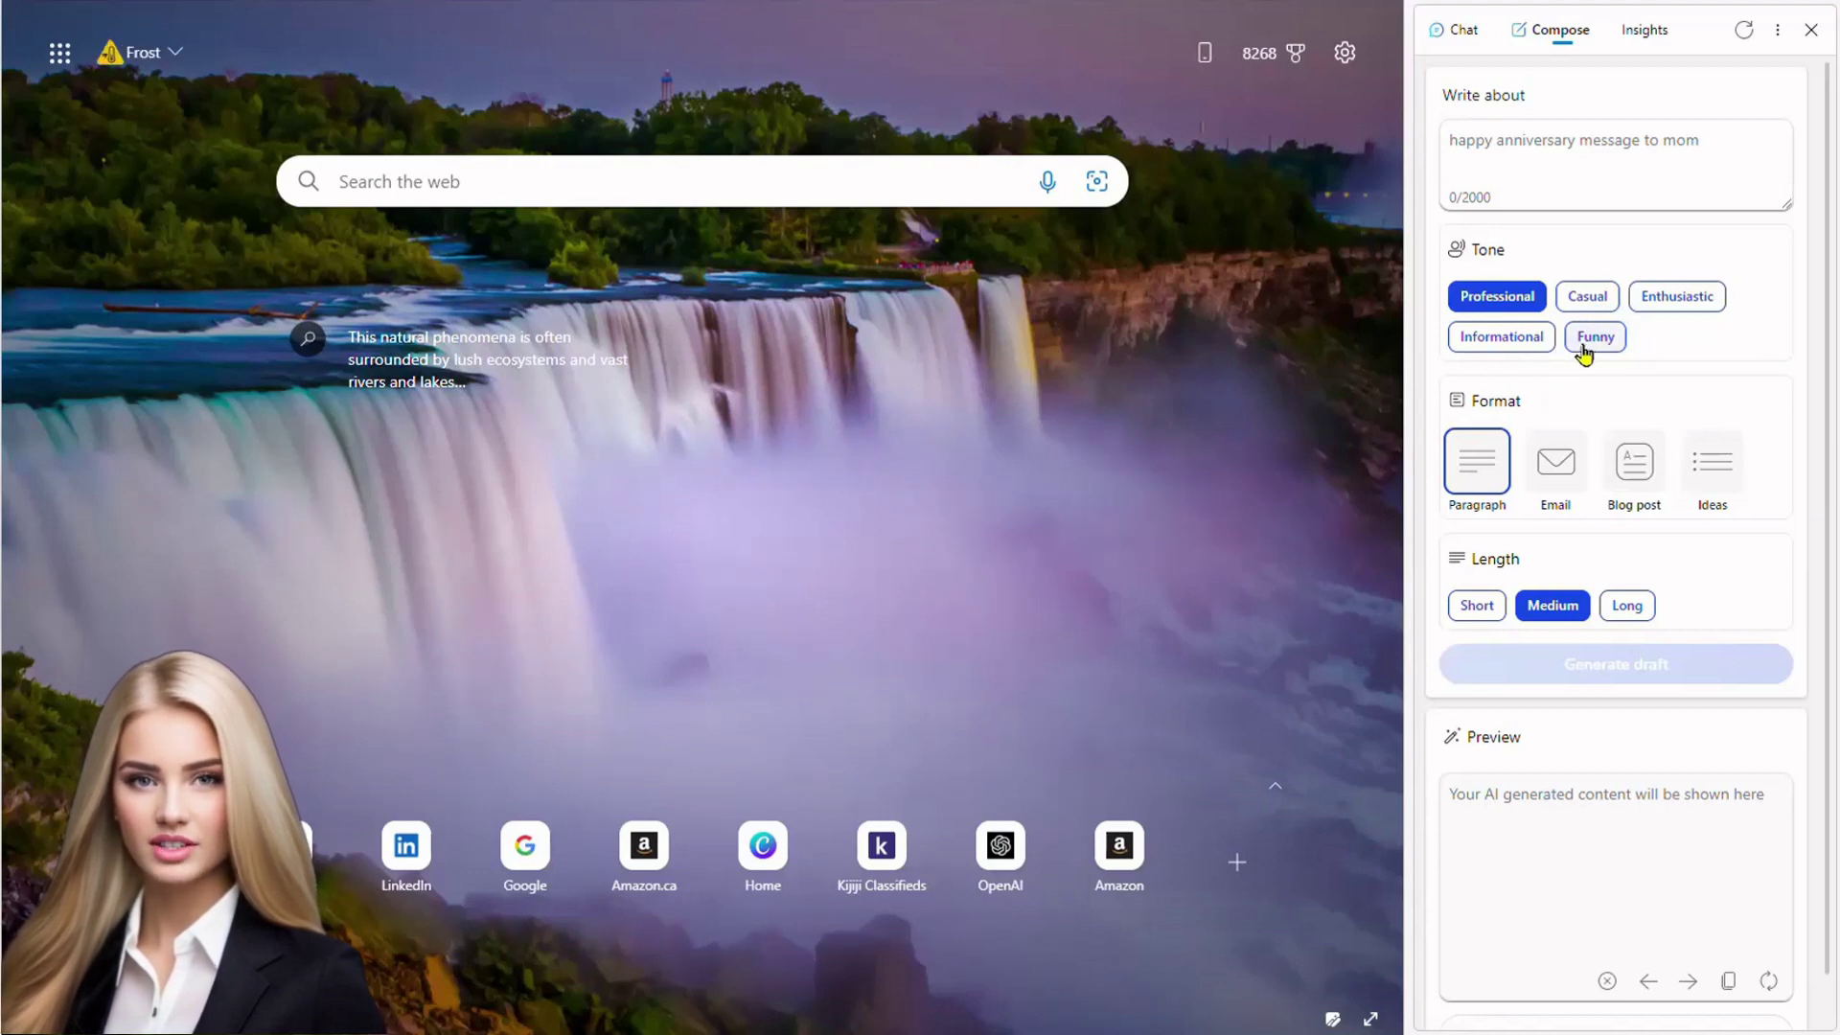
{"action": "left_click", "coordinate": [1502, 156]}
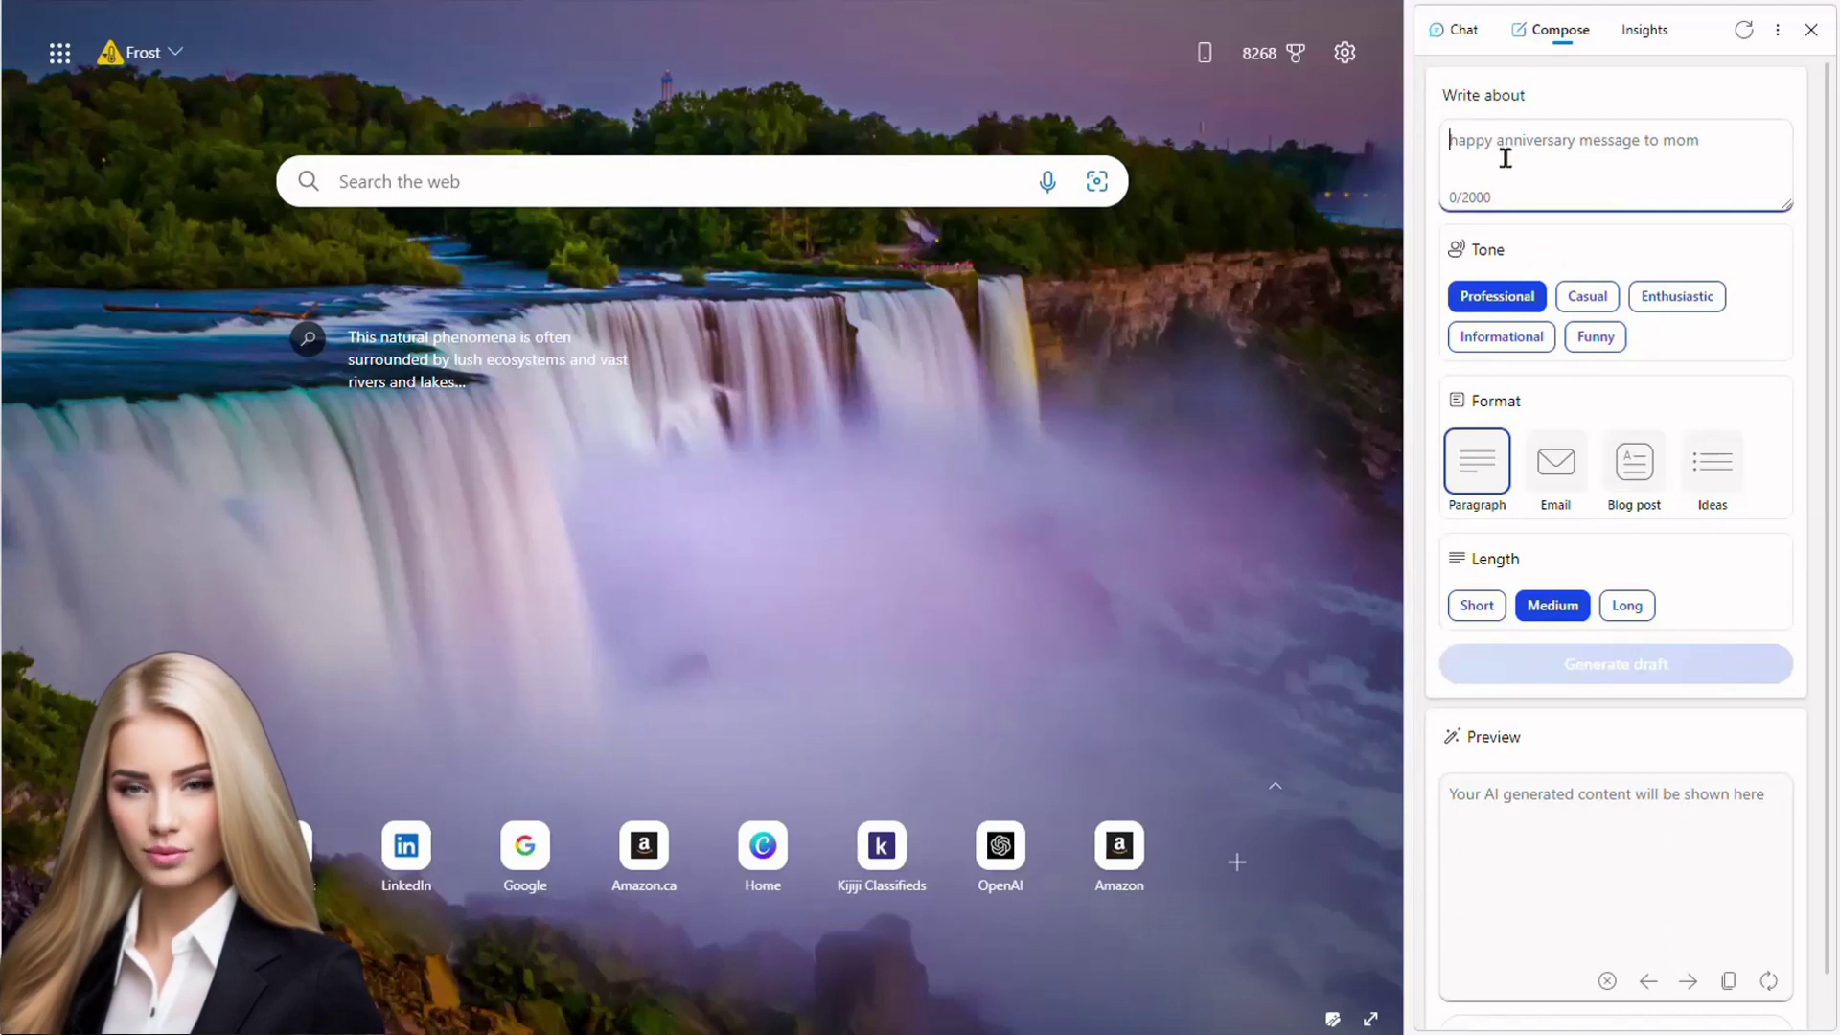
- Generate a Short draft email asking the boss for time off because the car broke down
{"action": "type", "text": "write an email to my boss for taking off due to broken car?"}
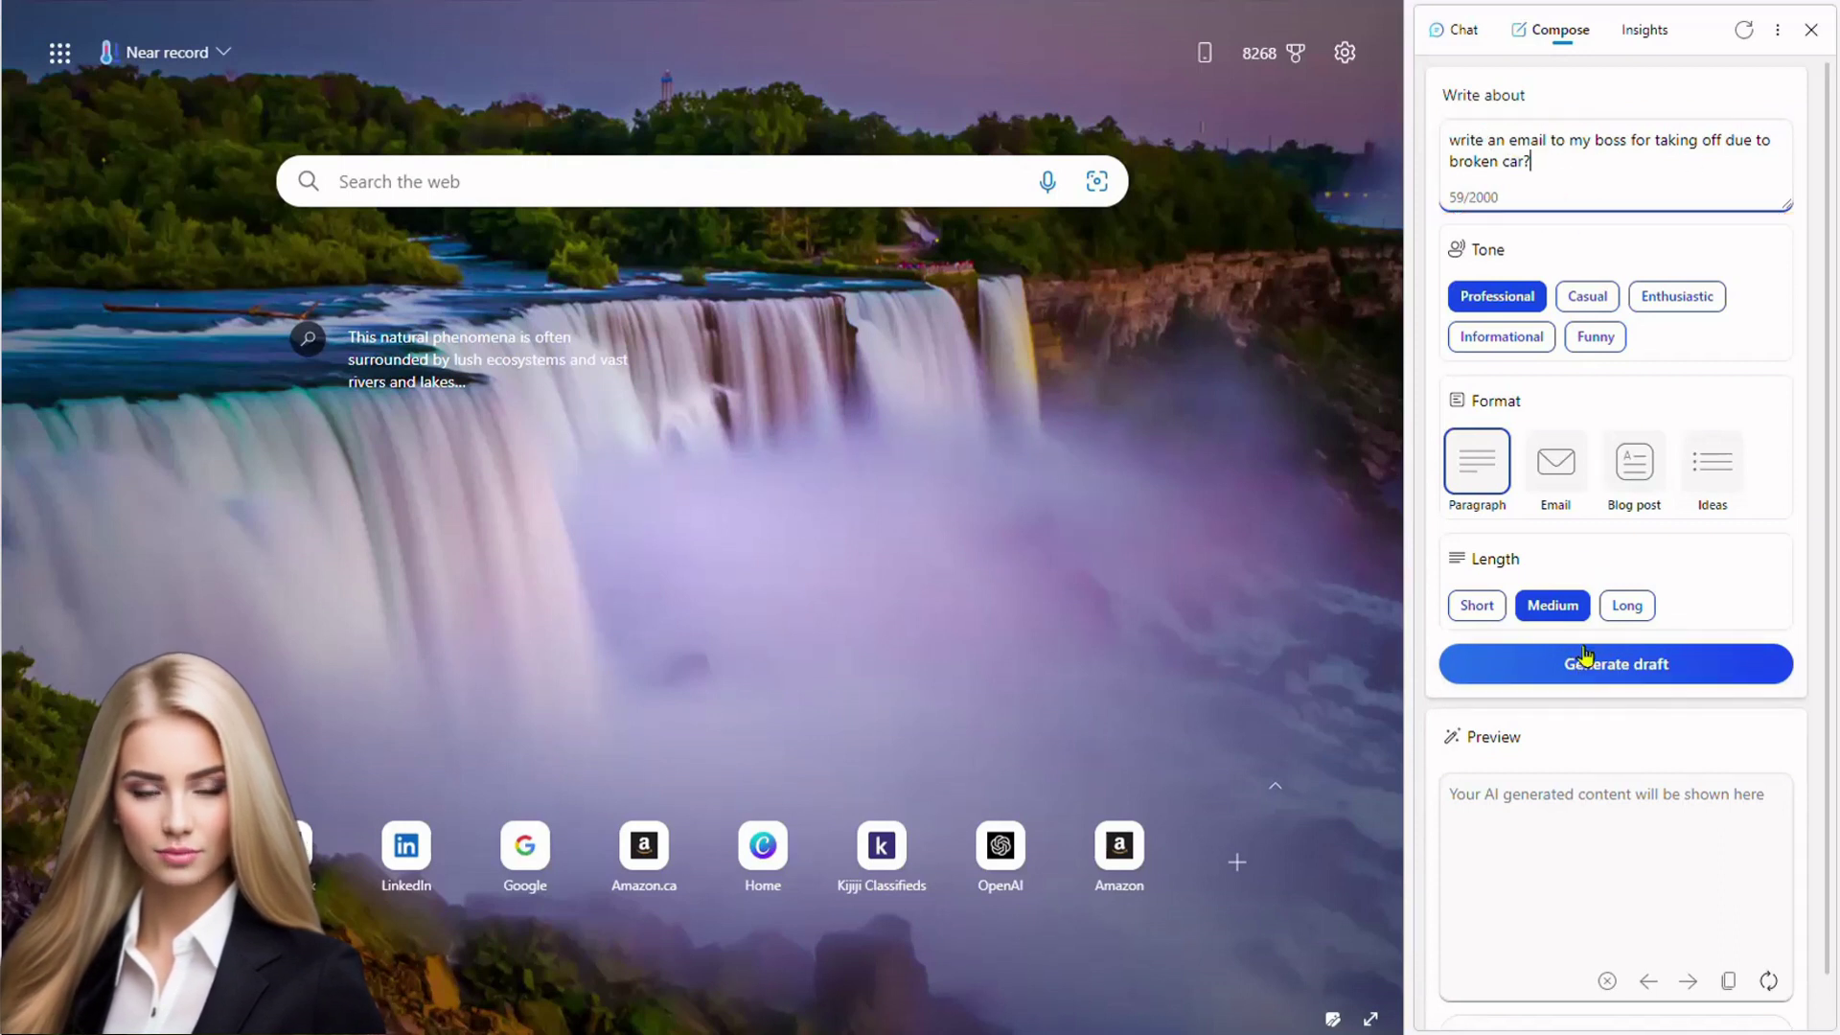
{"action": "left_click", "coordinate": [1474, 609]}
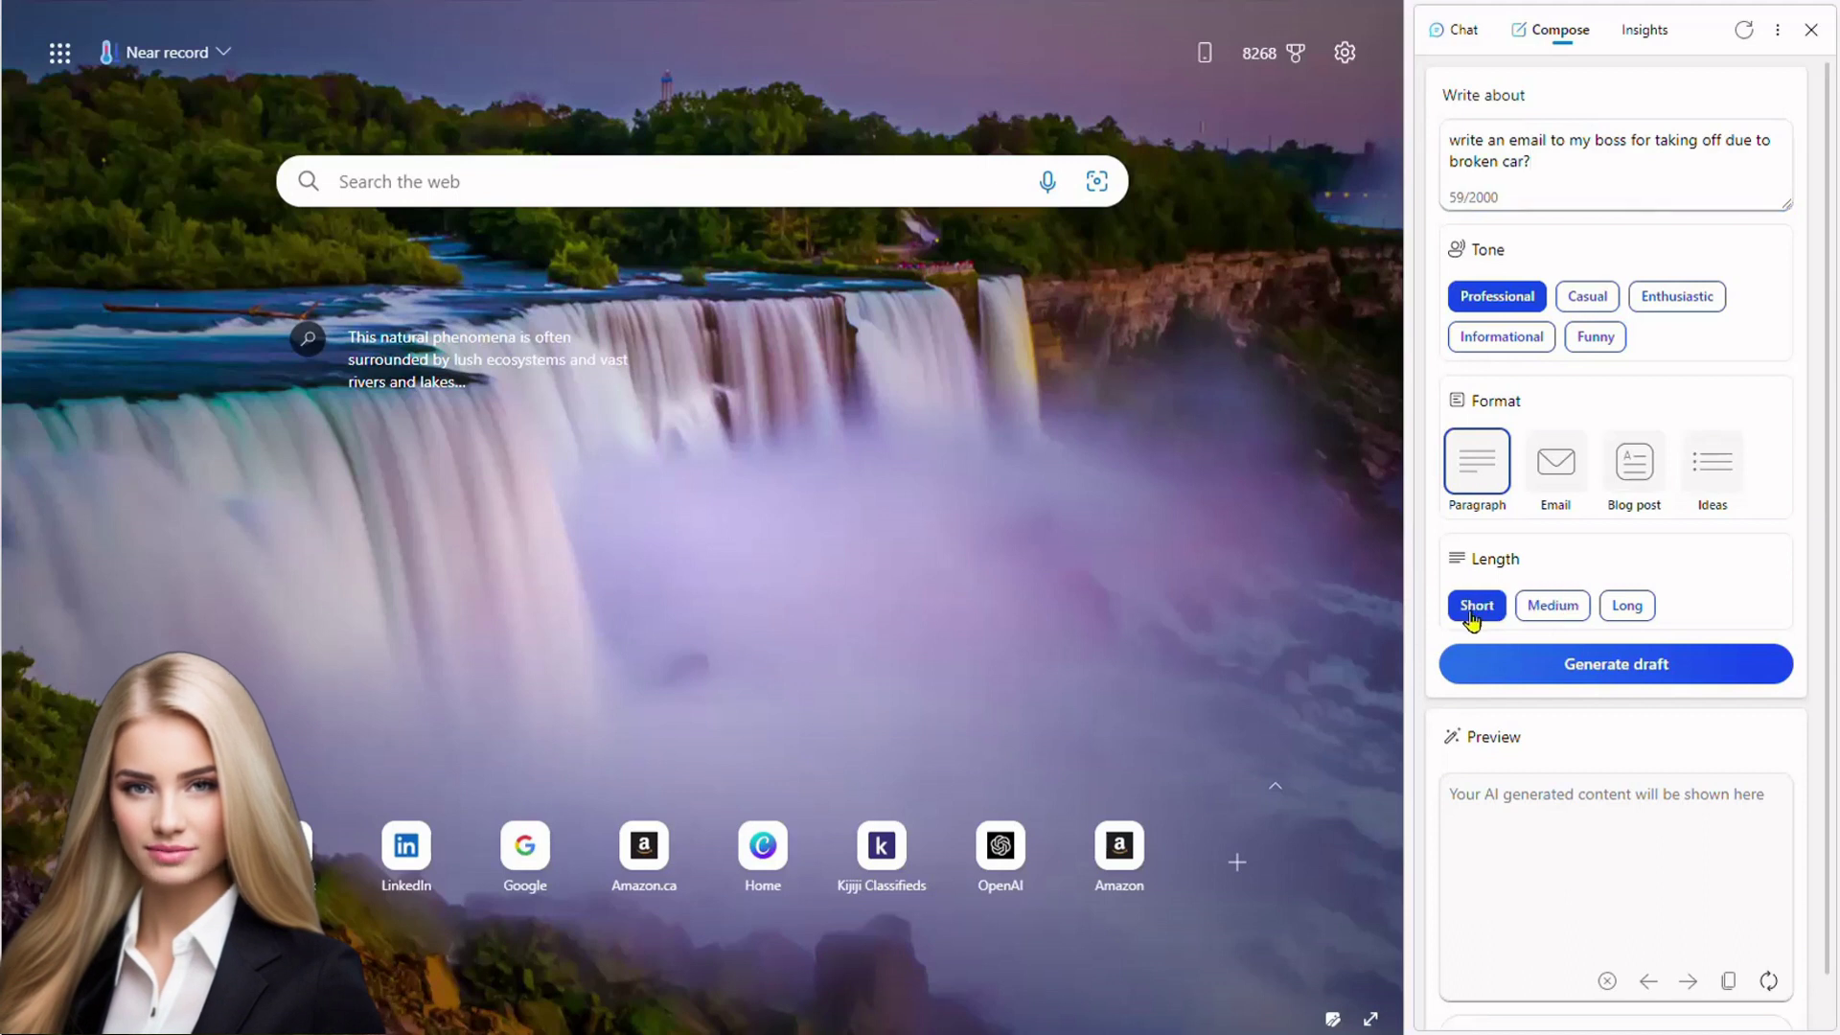
{"action": "left_click", "coordinate": [1548, 671]}
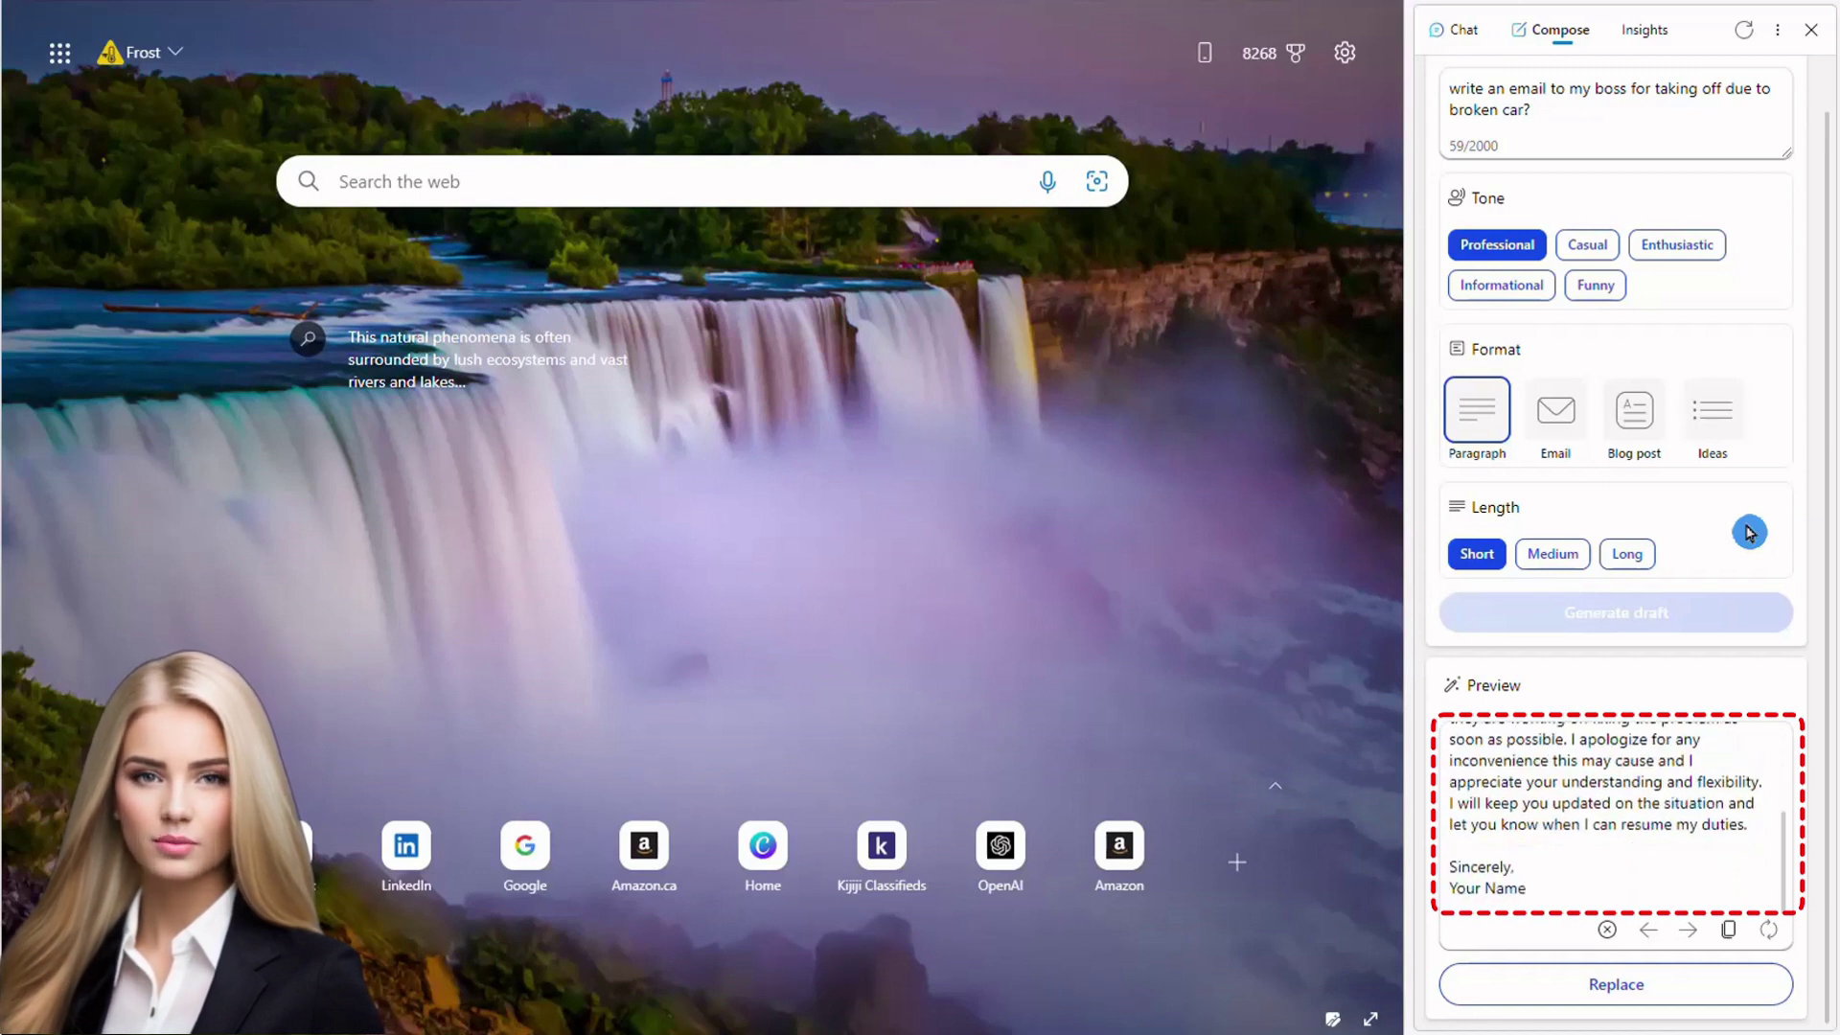
- Search 'outlook sign in', go to Outlook.com, and paste the car-breakdown draft into a new email
{"action": "scroll", "coordinate": [1629, 796], "scroll_direction": "up", "scroll_amount": 2}
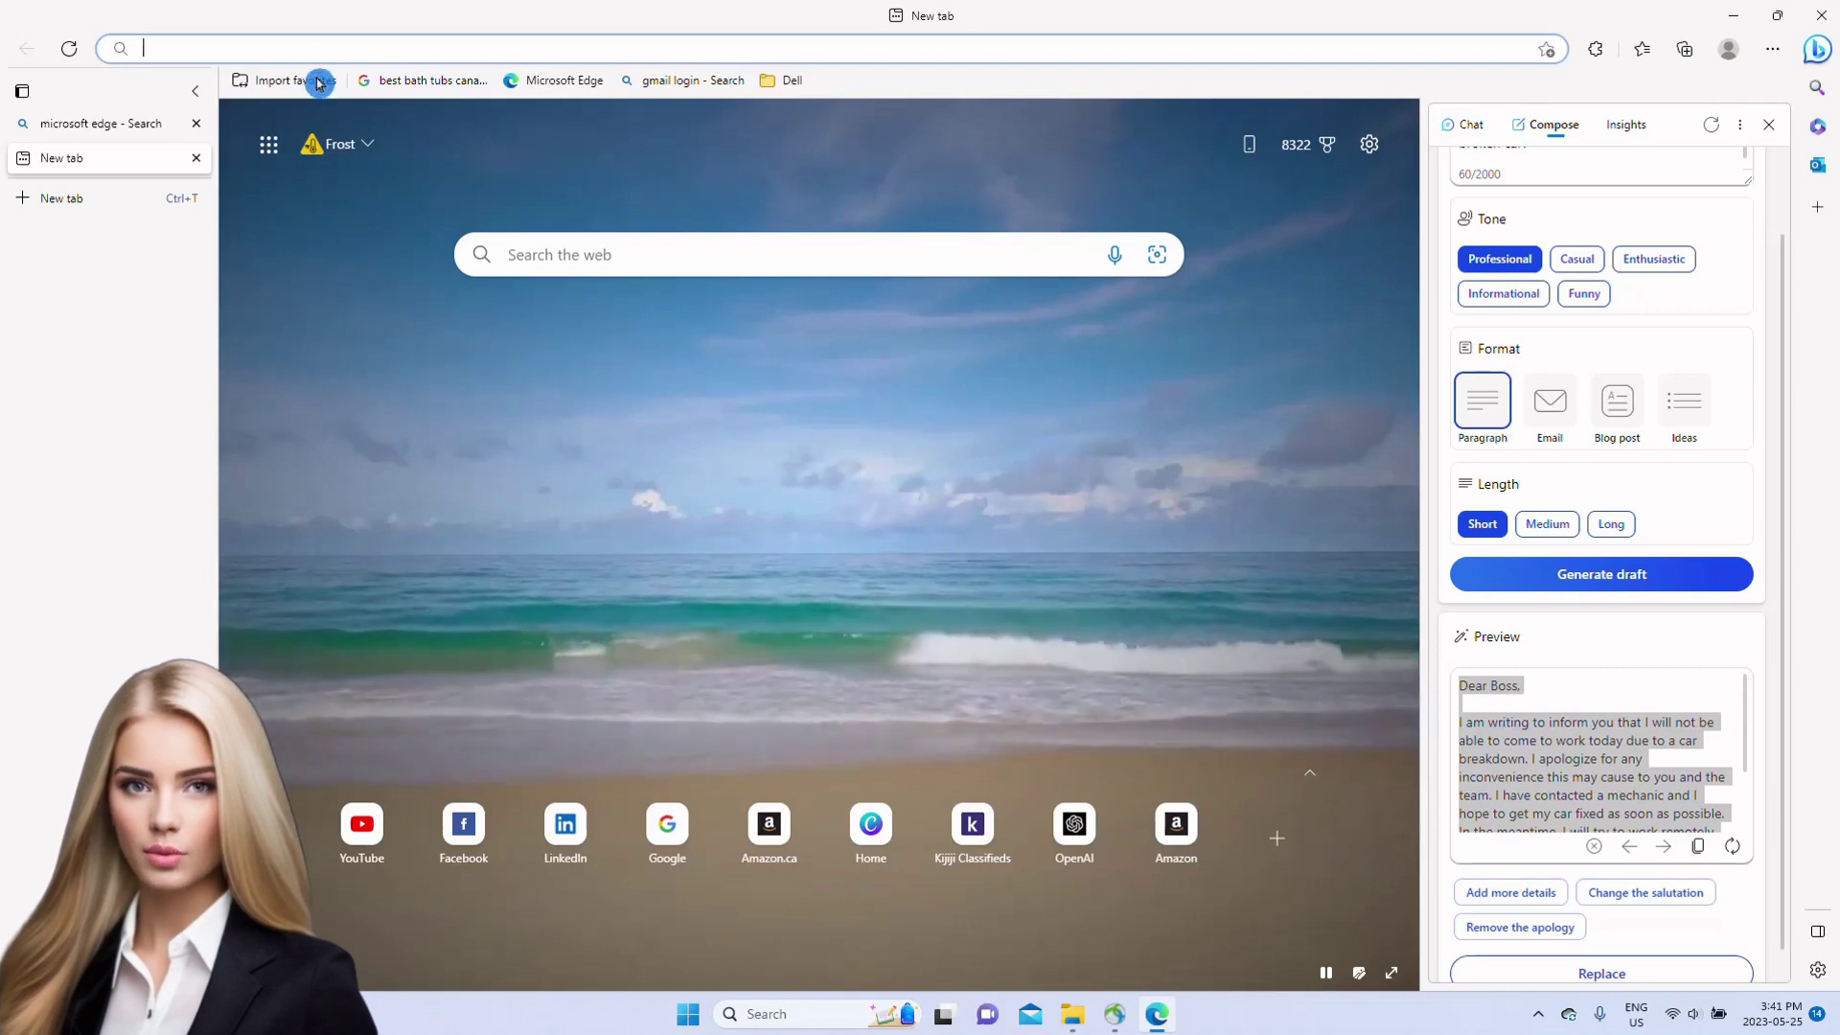
{"action": "left_click", "coordinate": [298, 49]}
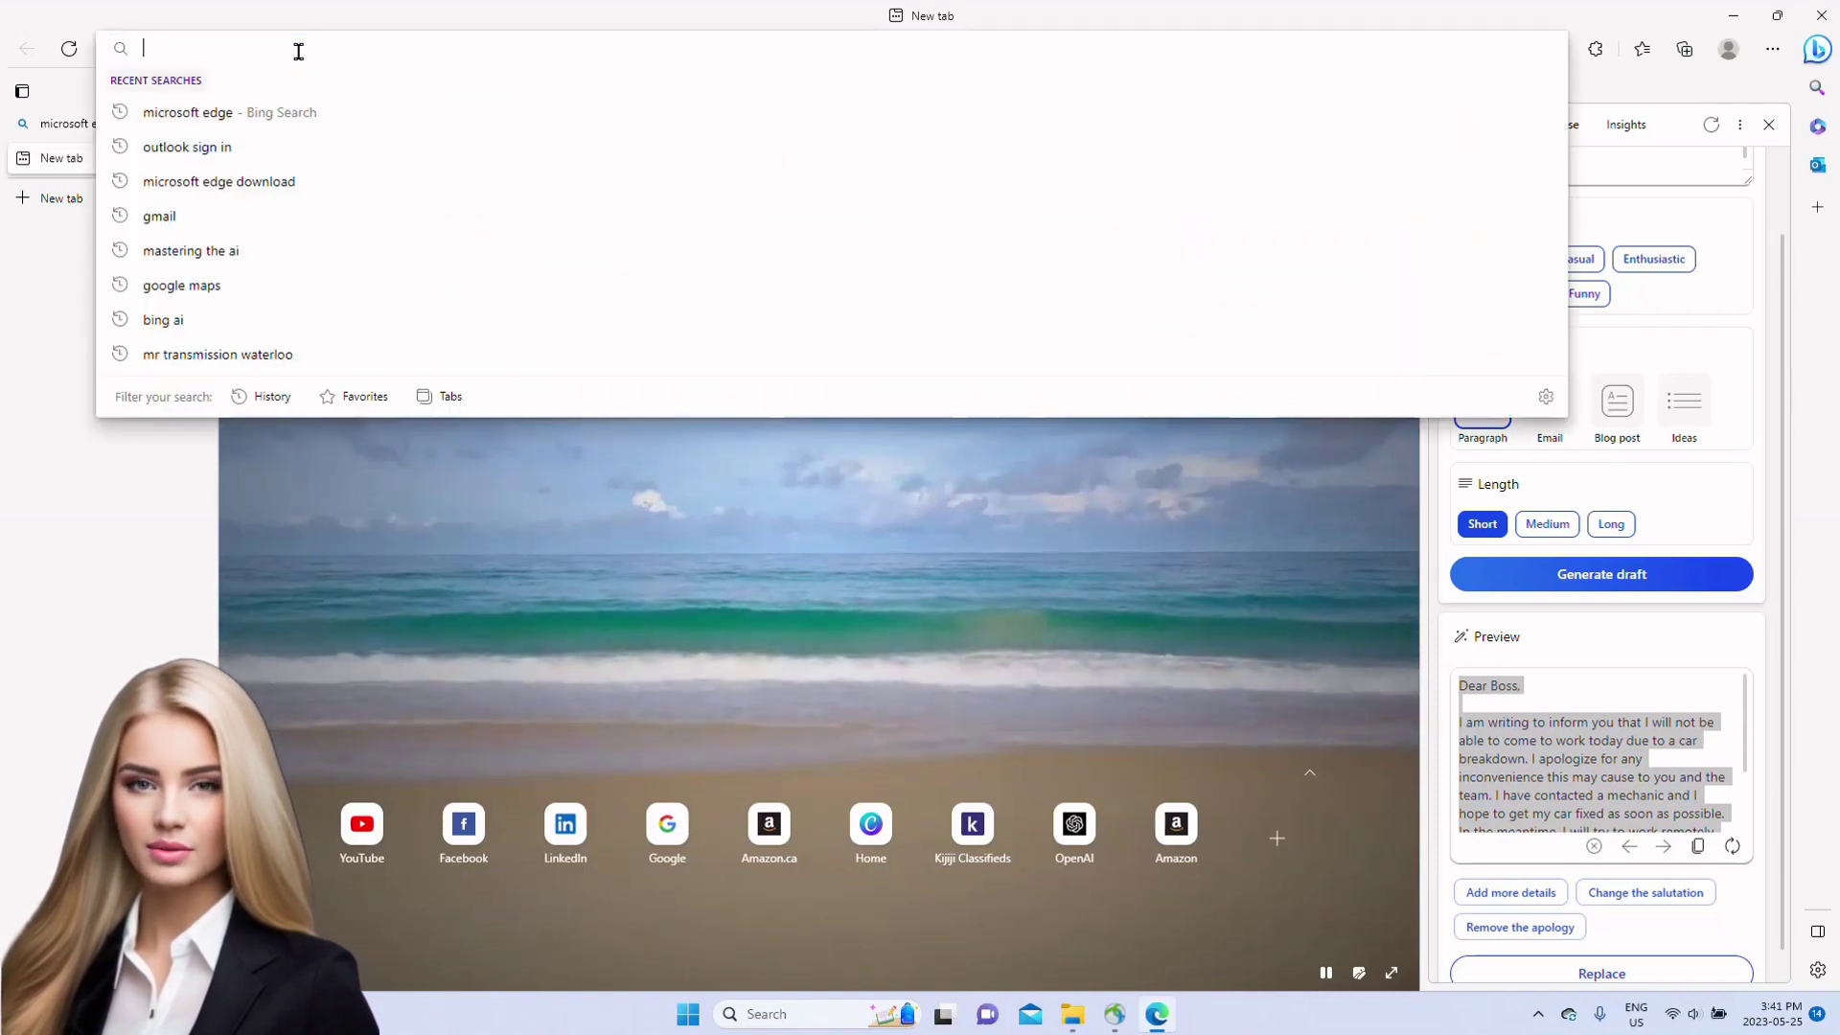
{"action": "type", "text": "out"}
{"action": "key", "text": "Return"}
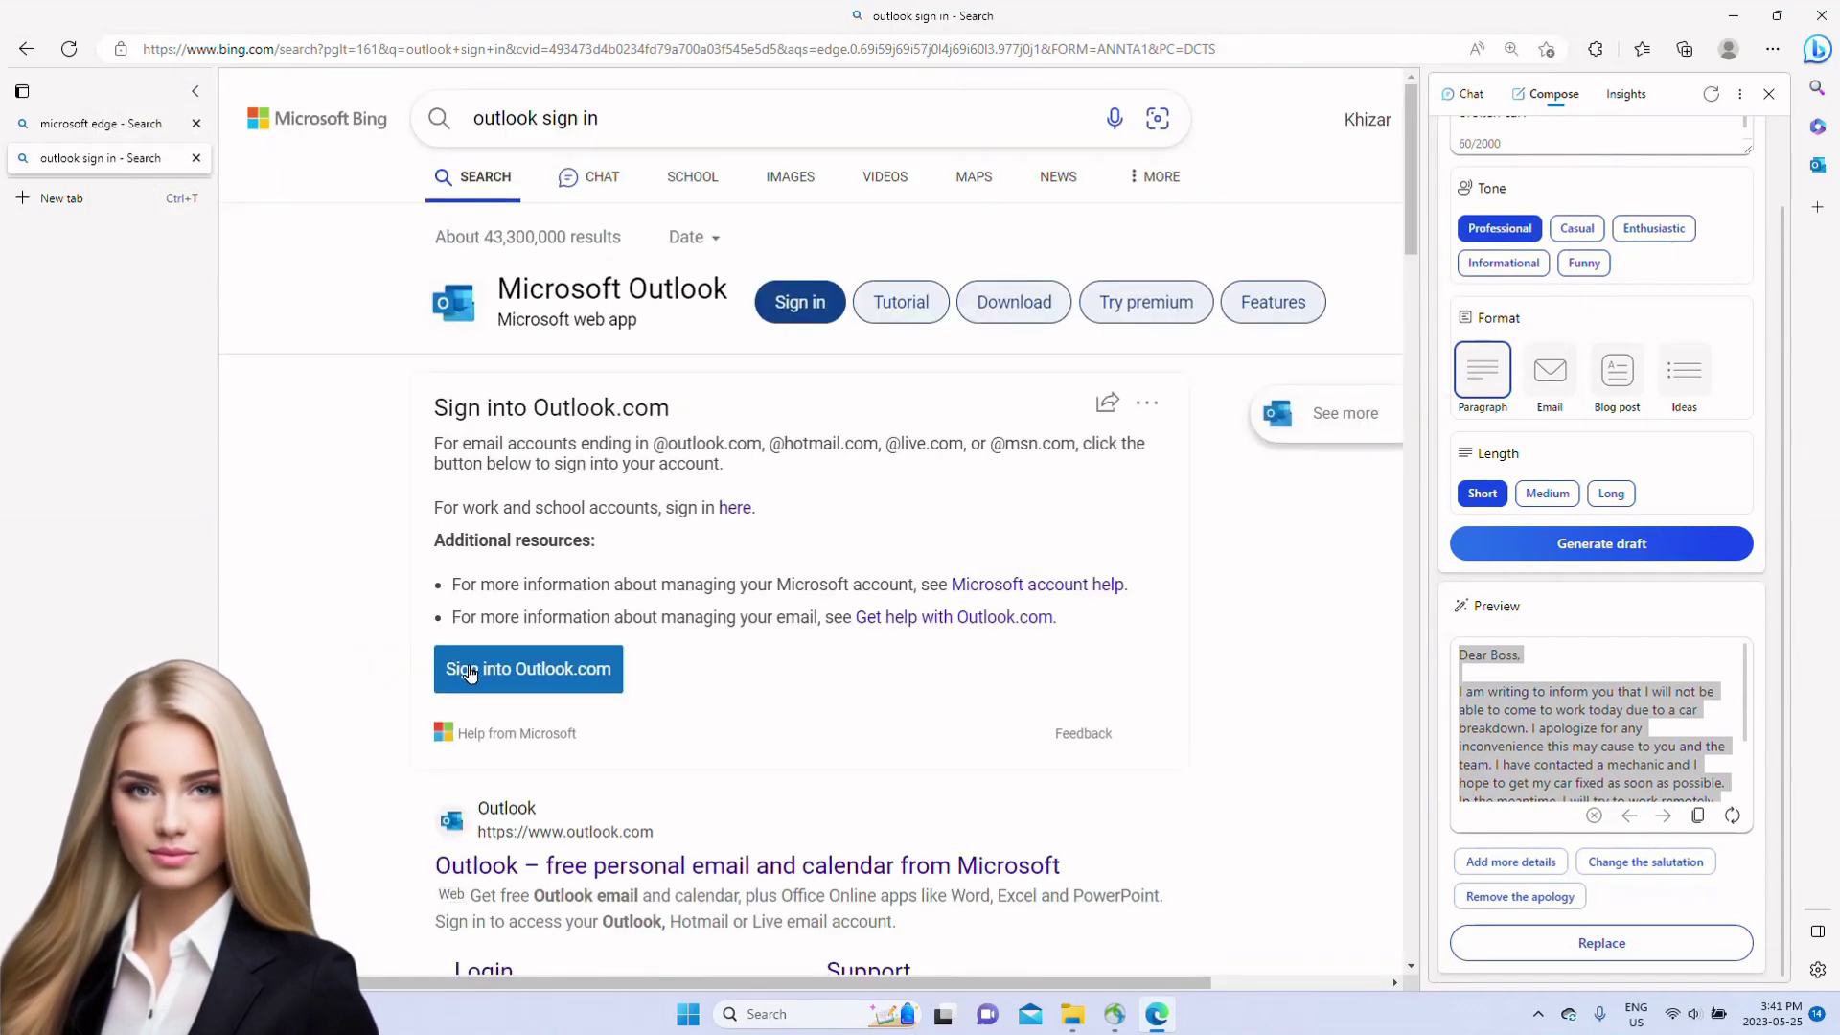
{"action": "left_click", "coordinate": [470, 674]}
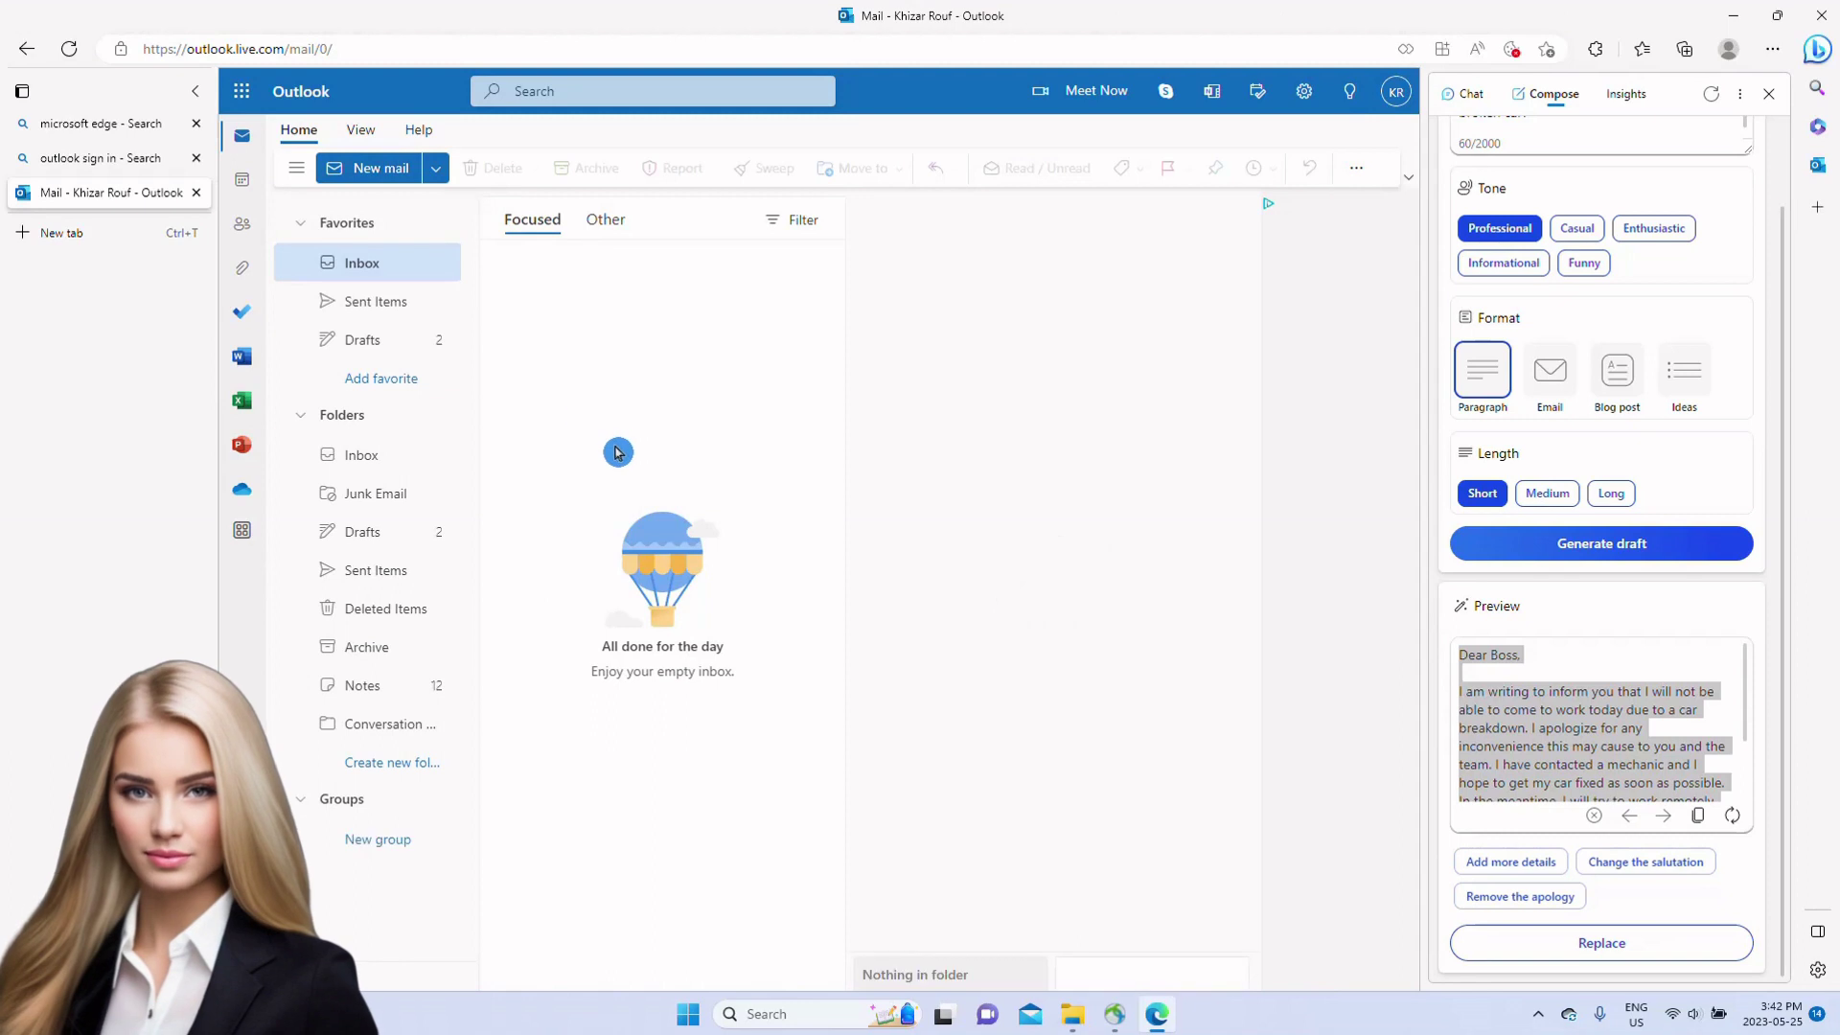
{"action": "left_click", "coordinate": [979, 556]}
{"action": "type", "text": "Dear Boss,  I am writing to inform you that I will not be able to come to work today due to a car breakdown. I apologize for any inconvenience this may cause to you and the team. I have contacted a mechanic and I hope to get my car fixed as soon as possible. In the meantime, I will try to work remotely and complete my tasks for the day. Please let me know if there is anything else I can do to help.  Sincerely, Your name"}
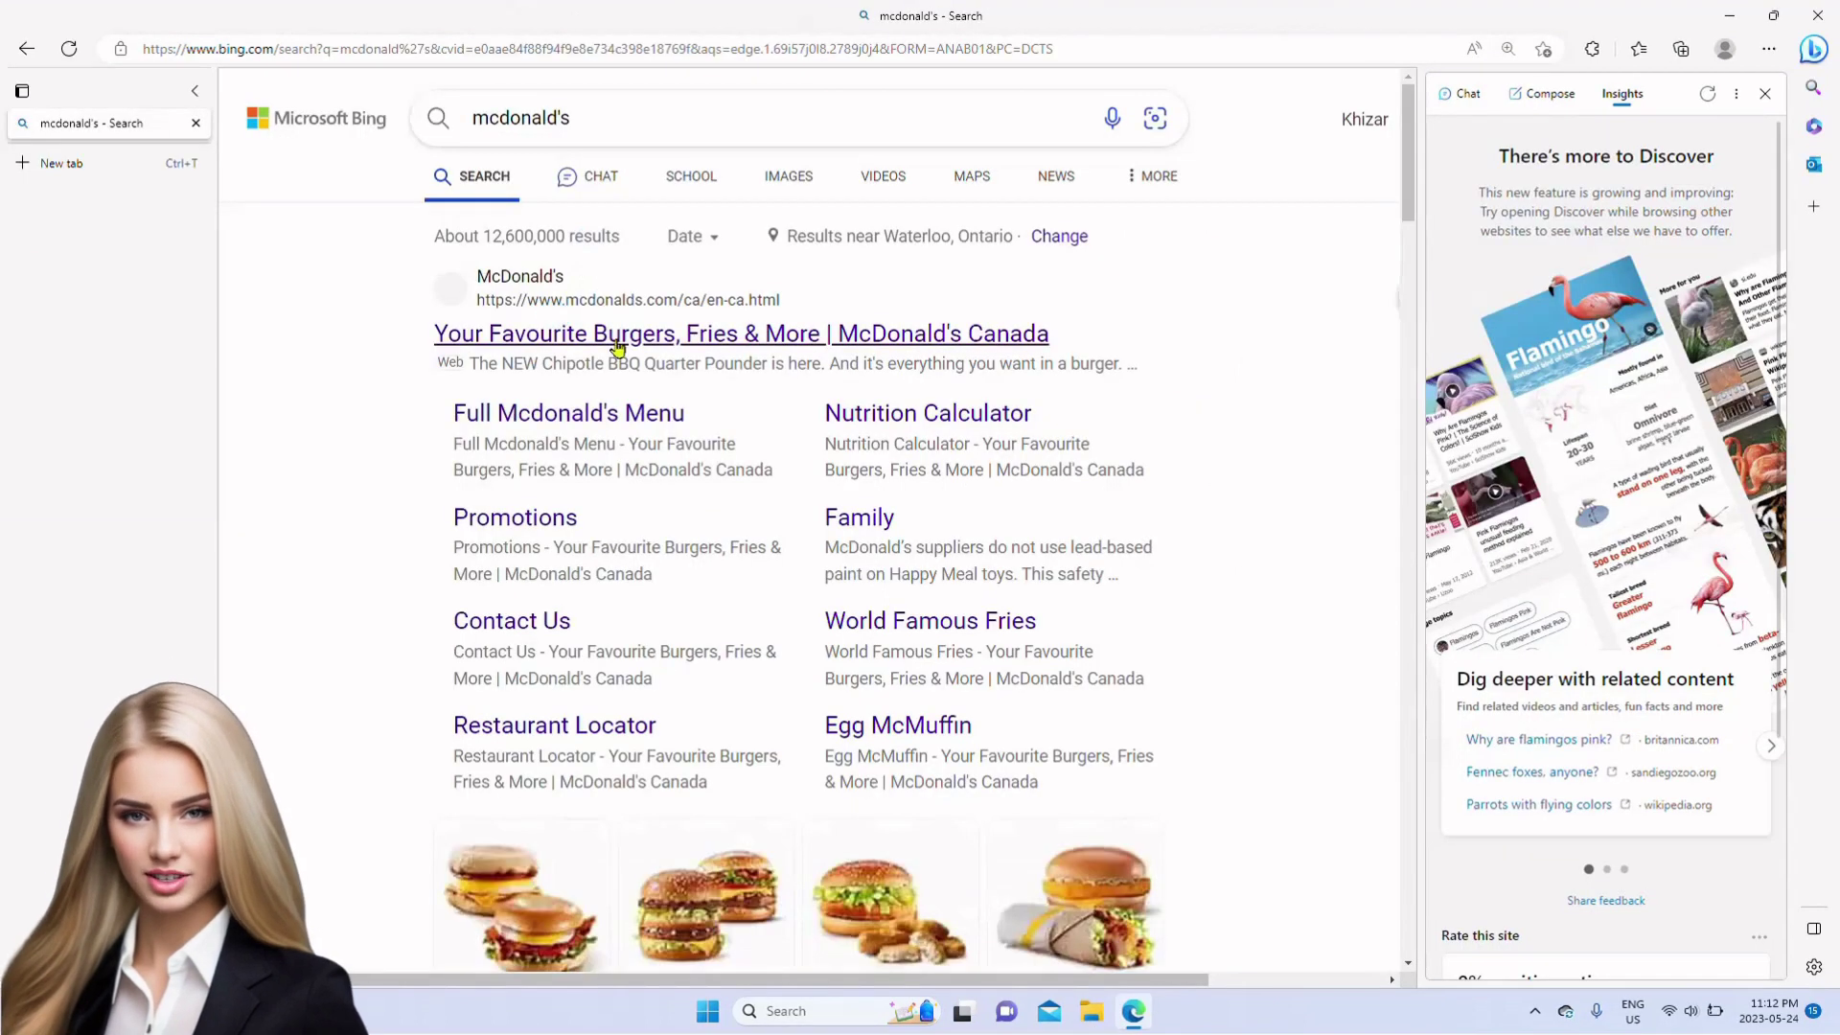
- Open McDonald's Canada and review its Insights: nearby map, company facts, key phrases and key points
{"action": "left_click", "coordinate": [632, 330]}
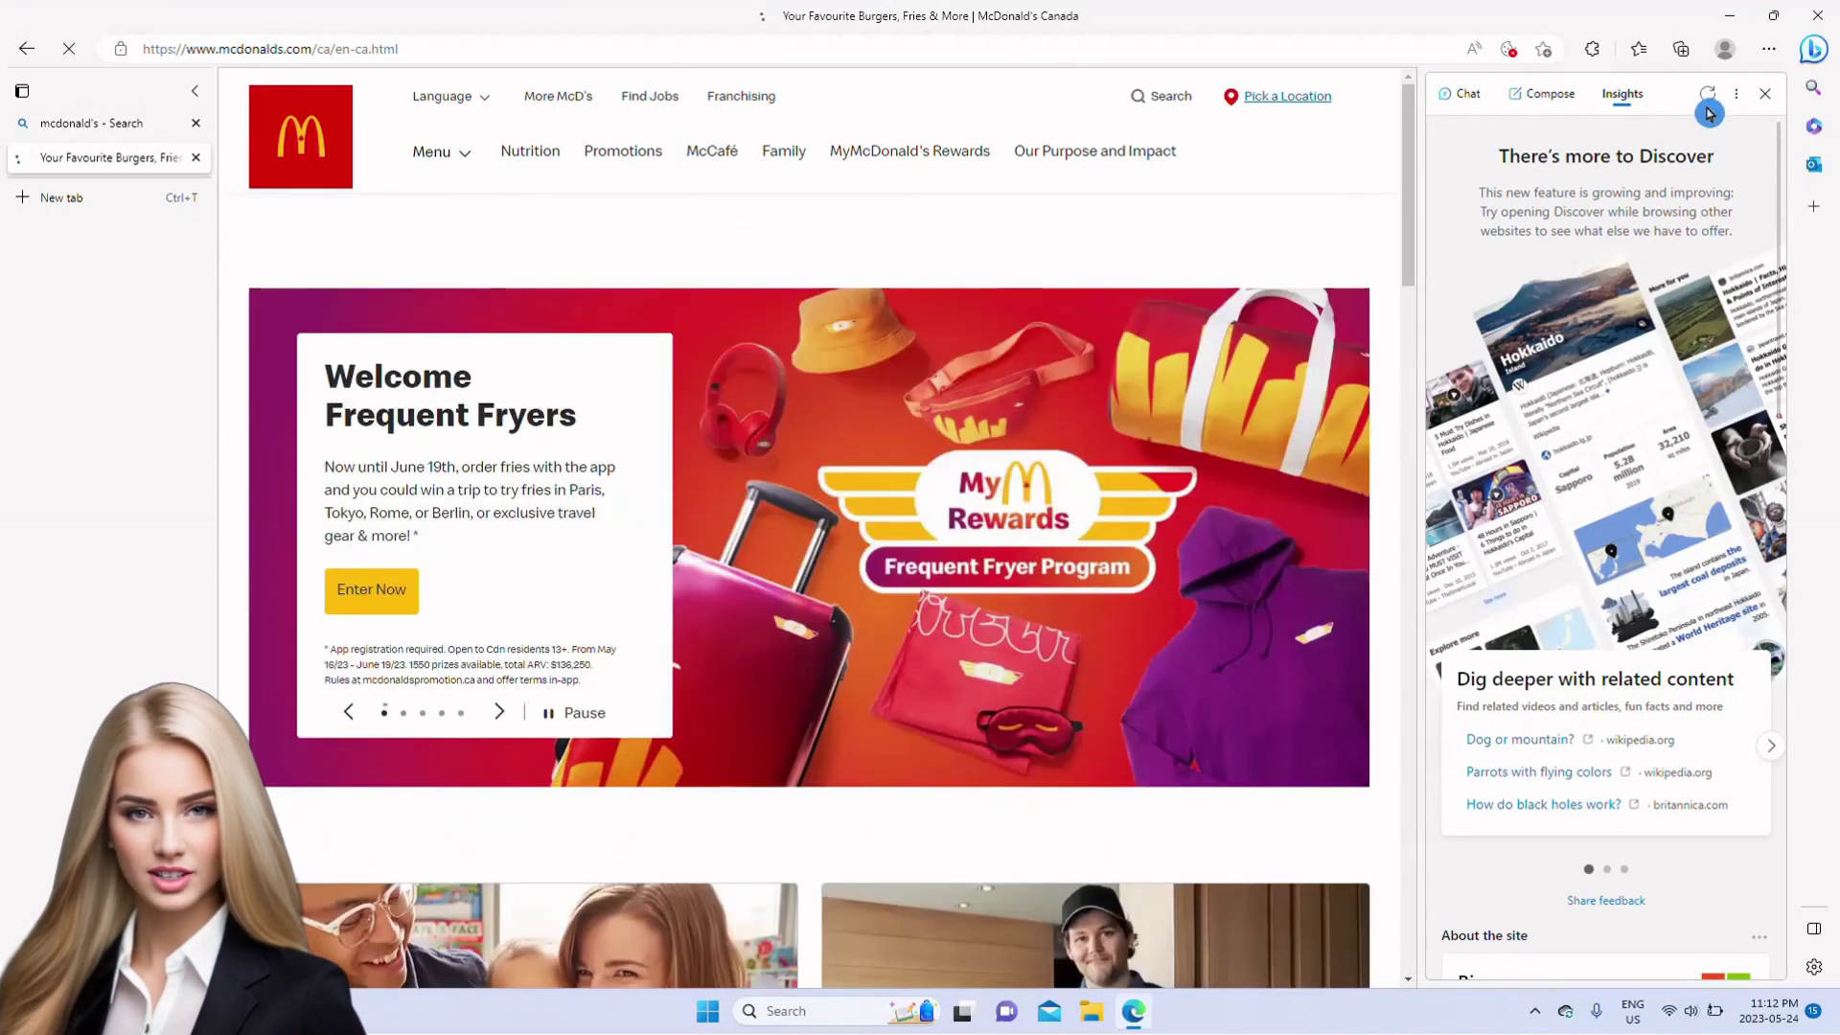
{"action": "left_click", "coordinate": [1706, 96]}
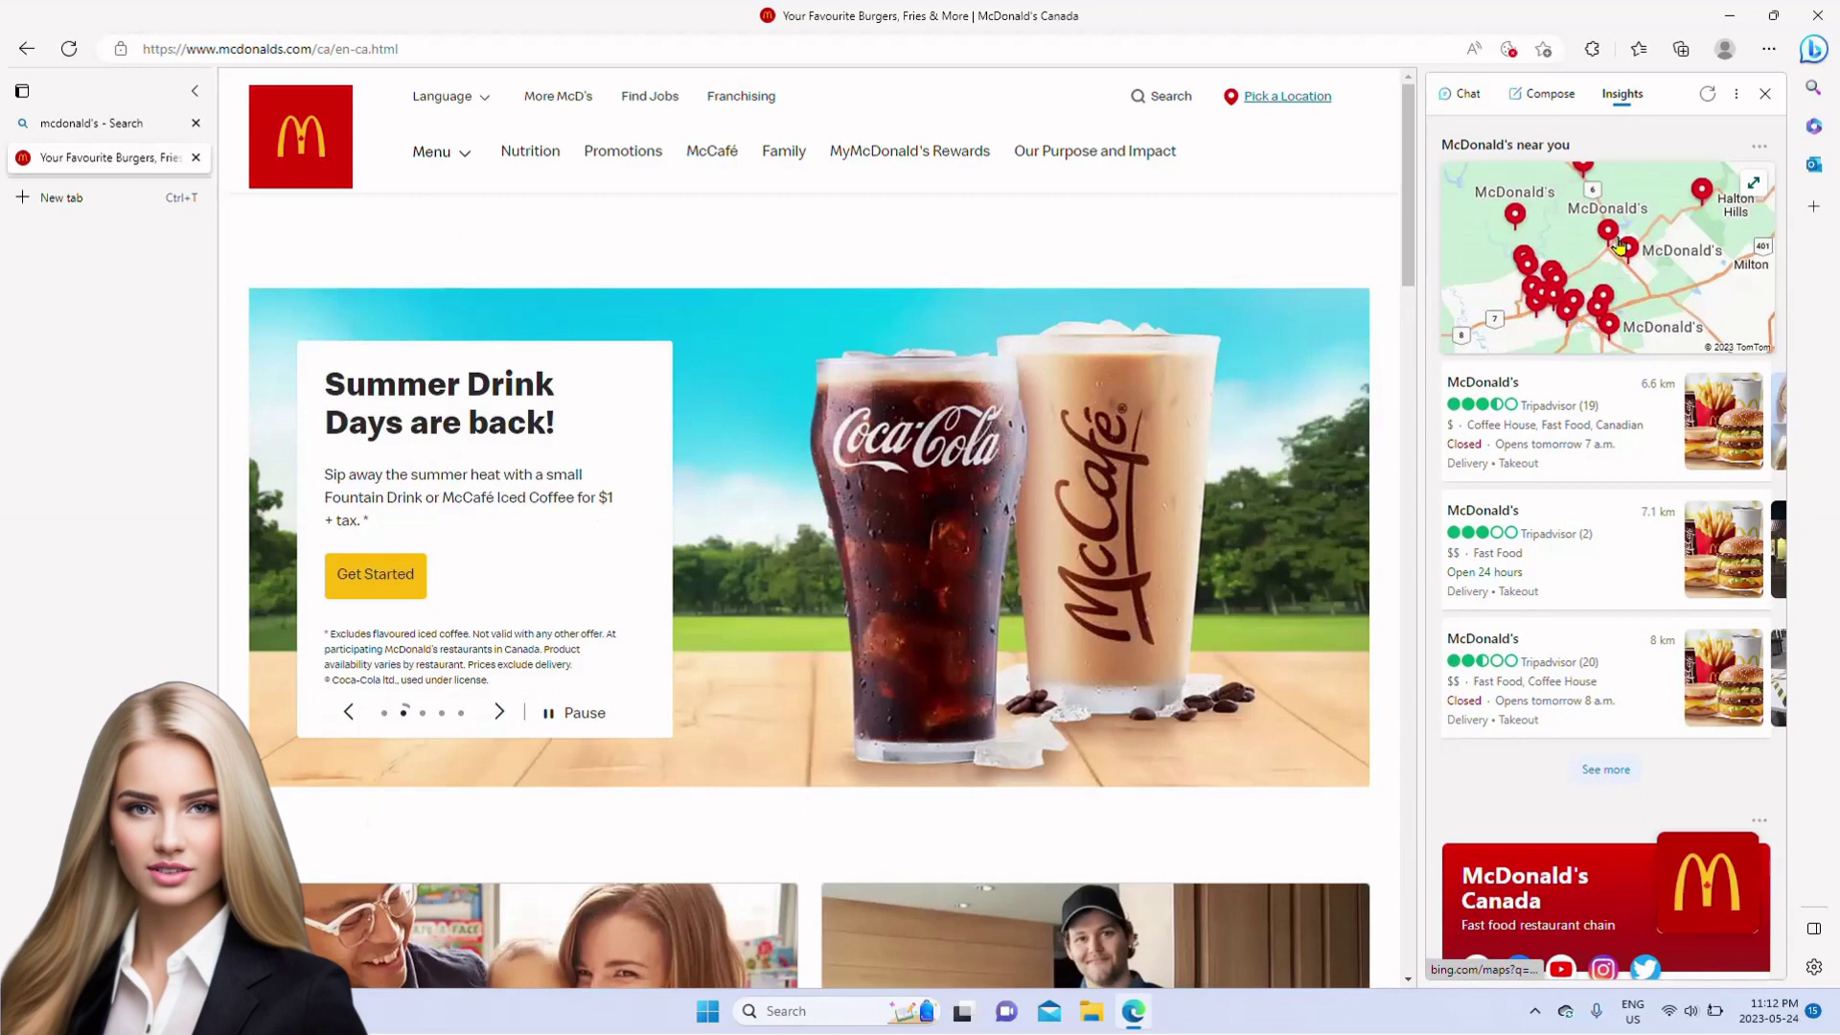
{"action": "scroll", "coordinate": [1630, 248], "scroll_direction": "down", "scroll_amount": 2}
{"action": "scroll", "coordinate": [1624, 247], "scroll_direction": "up", "scroll_amount": 2}
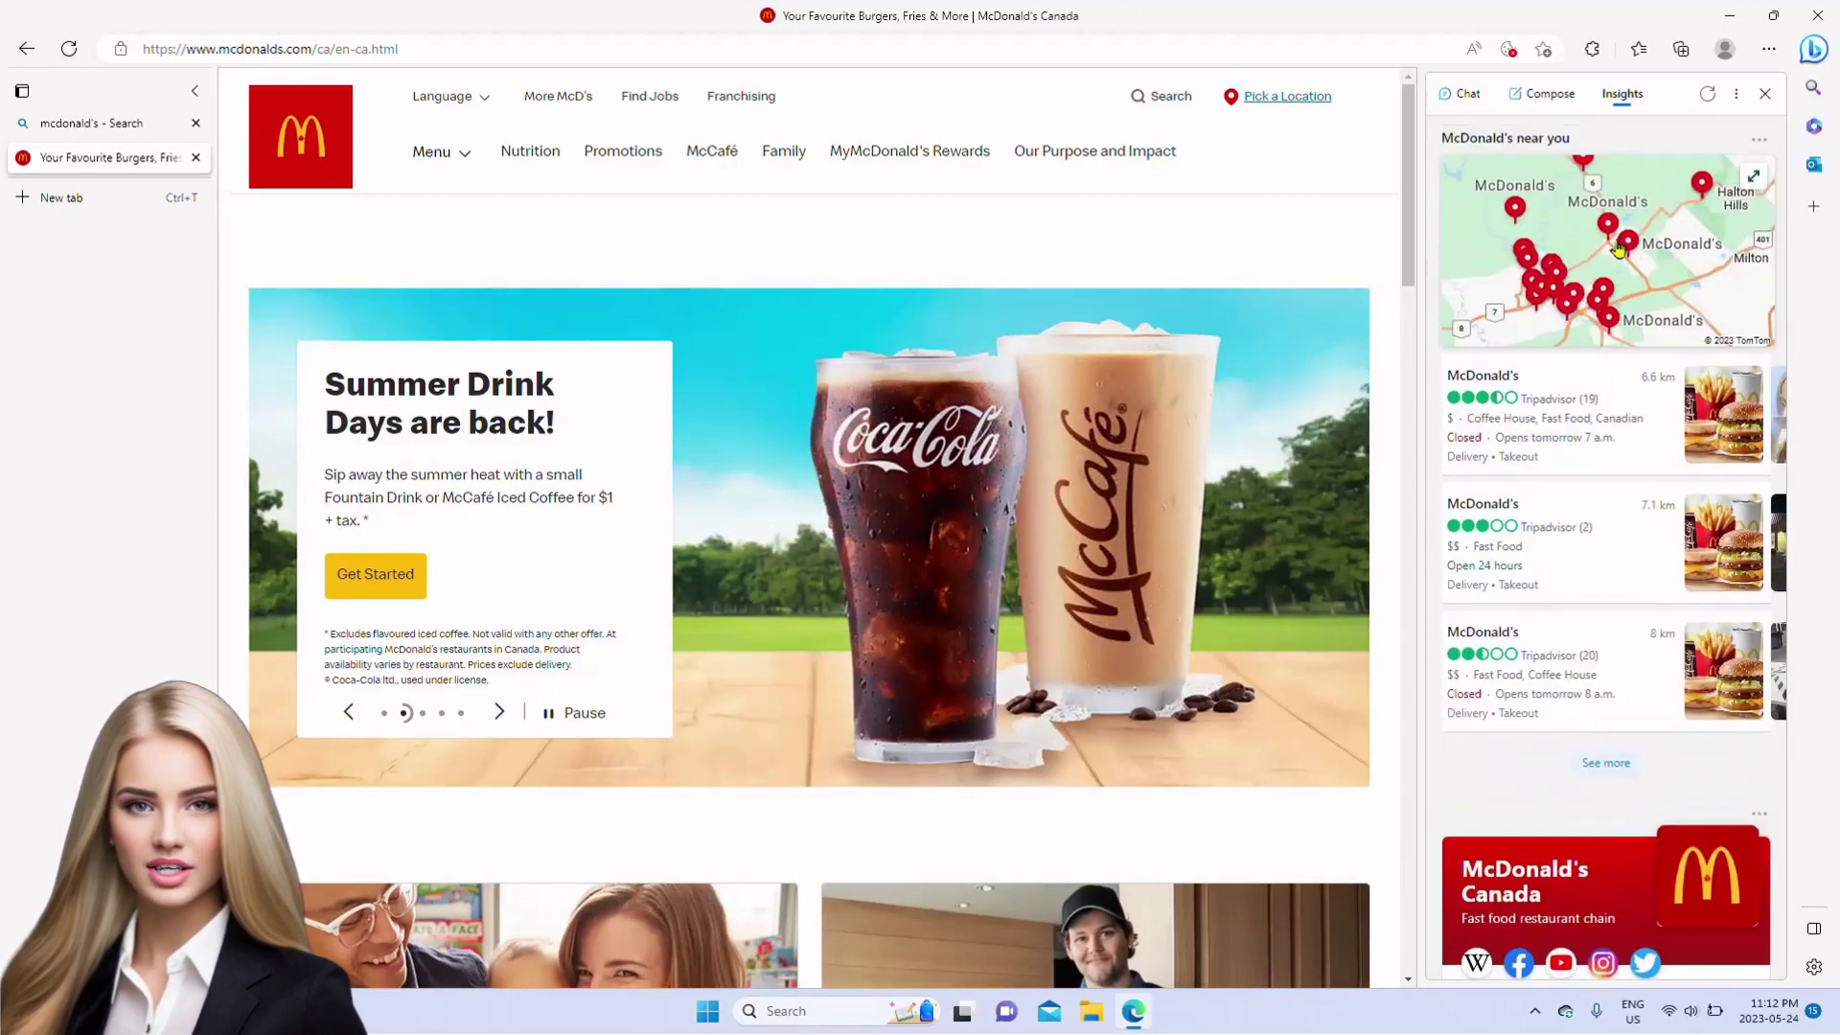
{"action": "scroll", "coordinate": [1590, 261], "scroll_direction": "down", "scroll_amount": 2}
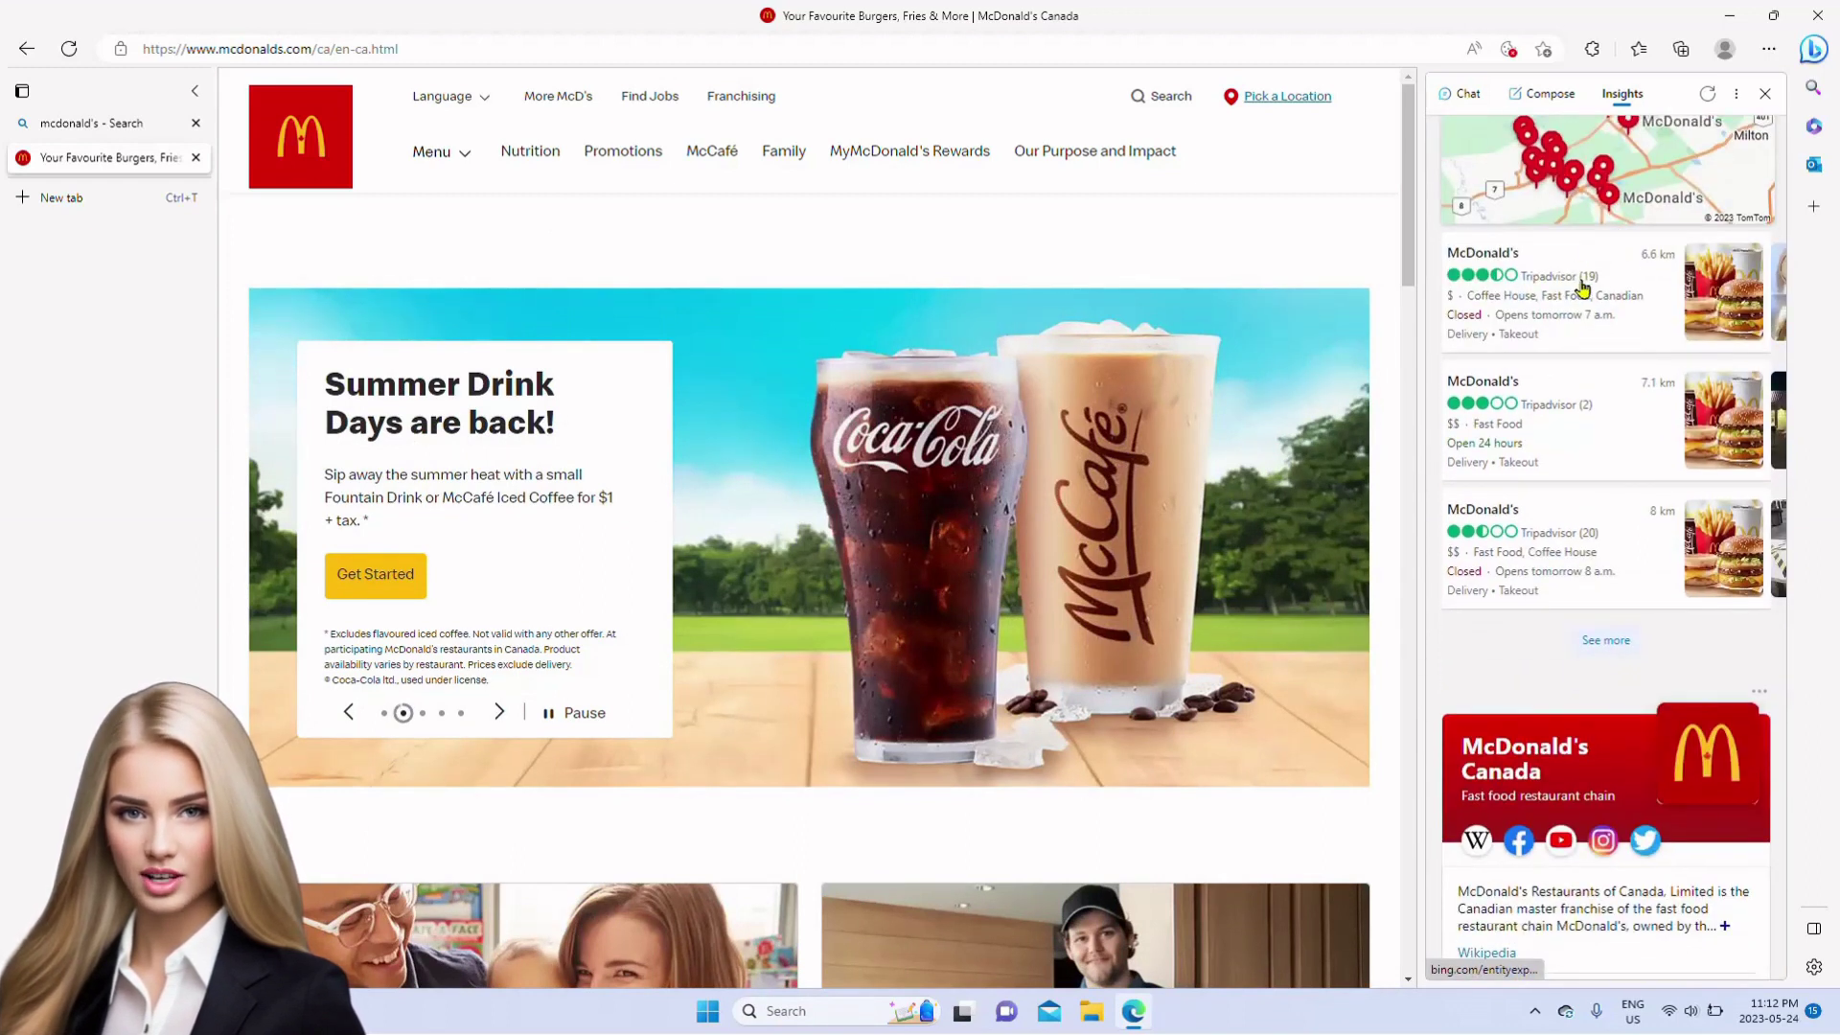
{"action": "scroll", "coordinate": [1581, 287], "scroll_direction": "down", "scroll_amount": 2}
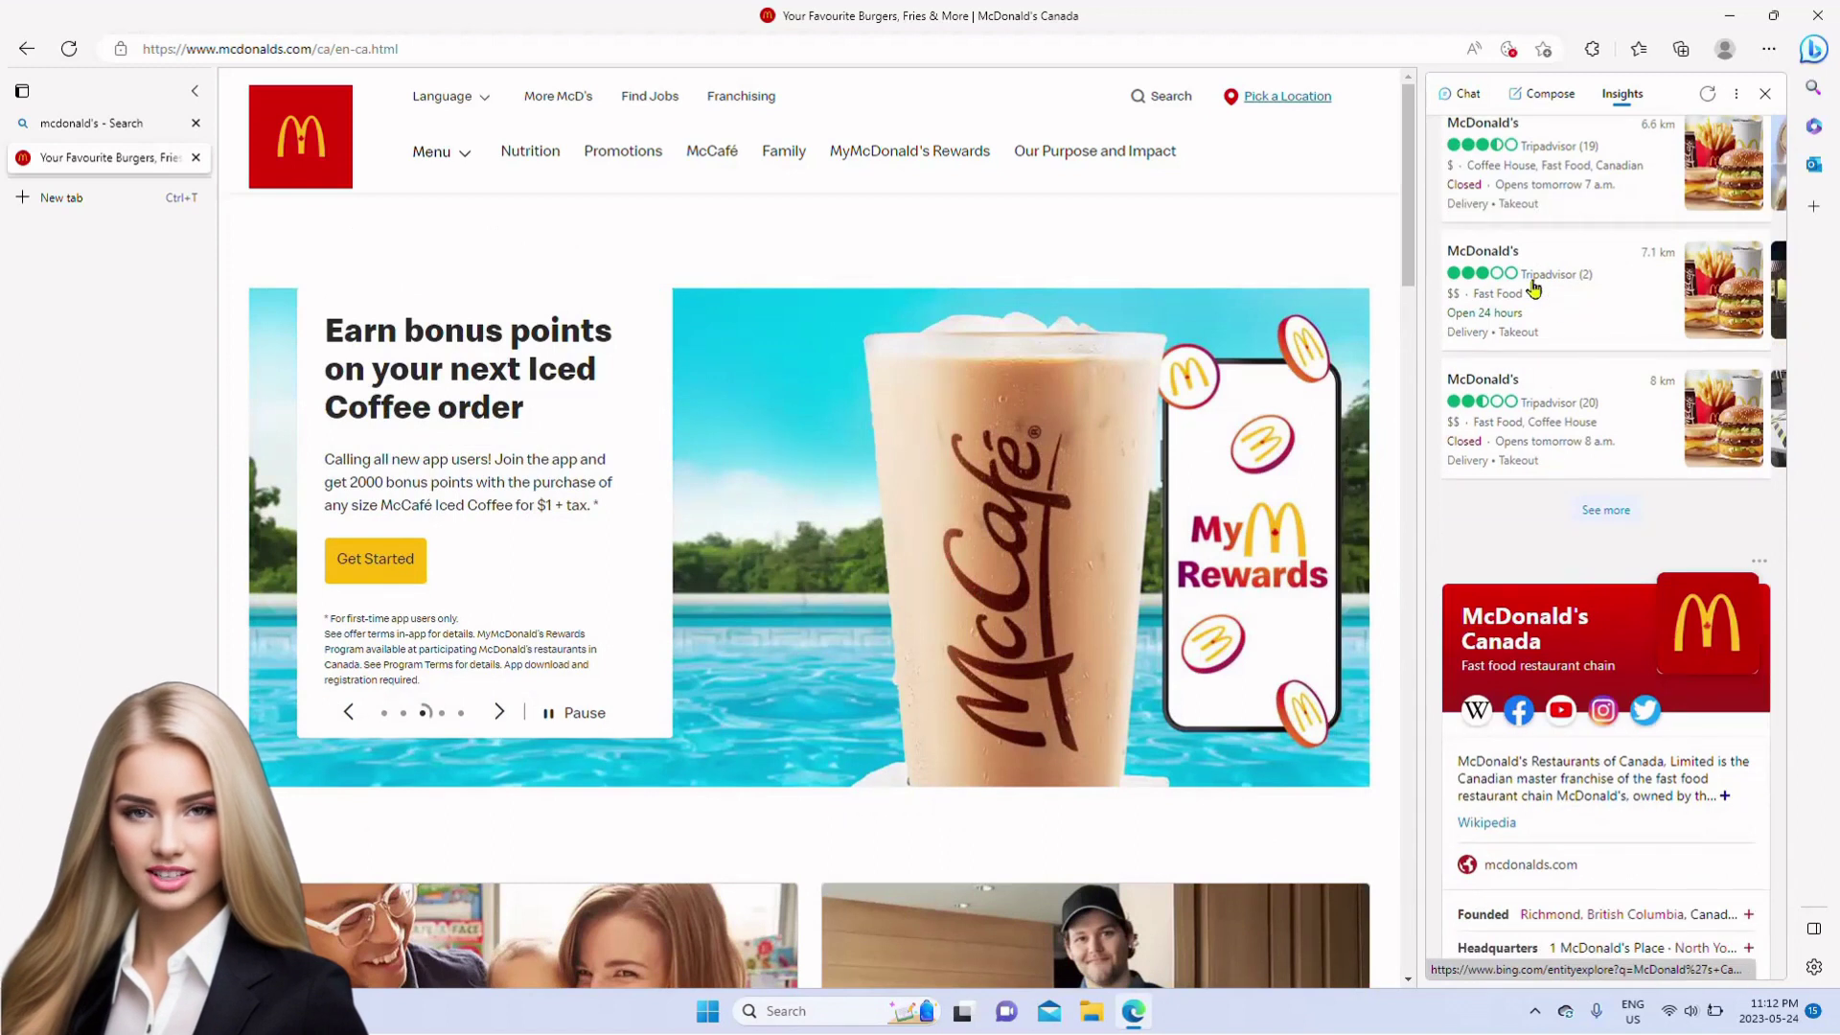
{"action": "scroll", "coordinate": [1565, 428], "scroll_direction": "down", "scroll_amount": 10}
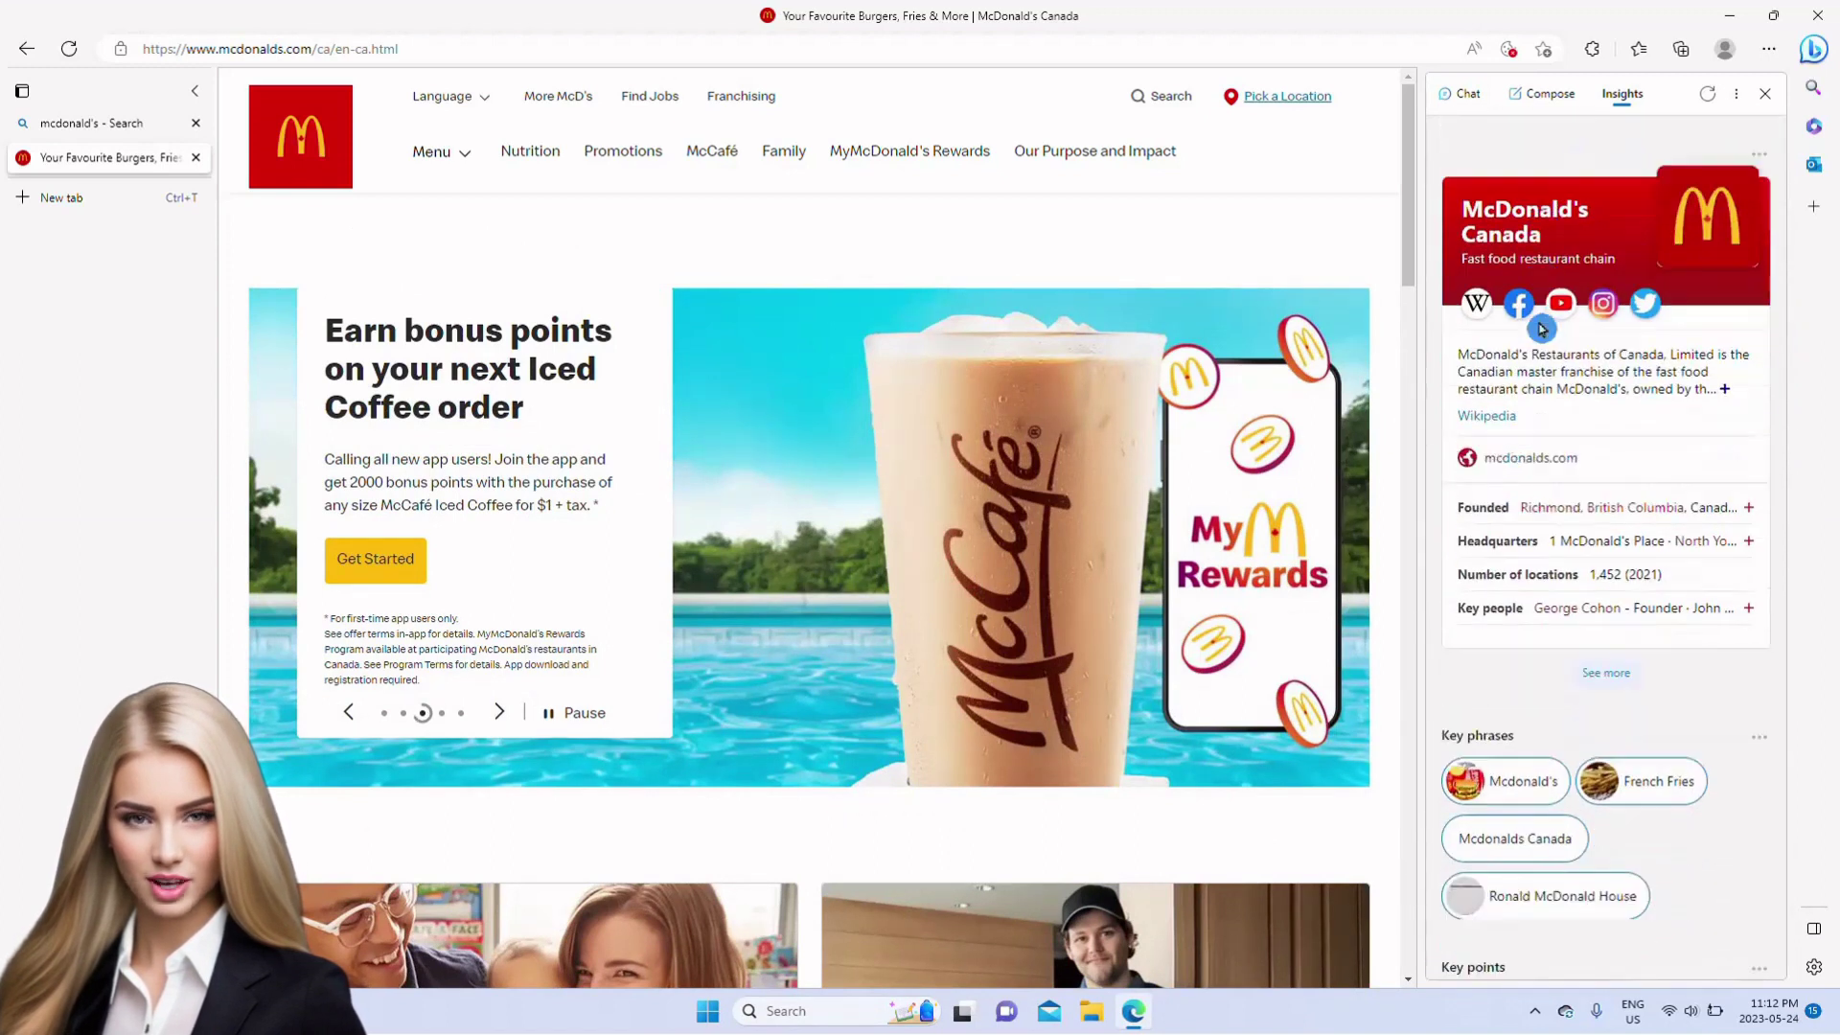
{"action": "scroll", "coordinate": [1540, 329], "scroll_direction": "up", "scroll_amount": 3}
{"action": "scroll", "coordinate": [1529, 278], "scroll_direction": "down", "scroll_amount": 1}
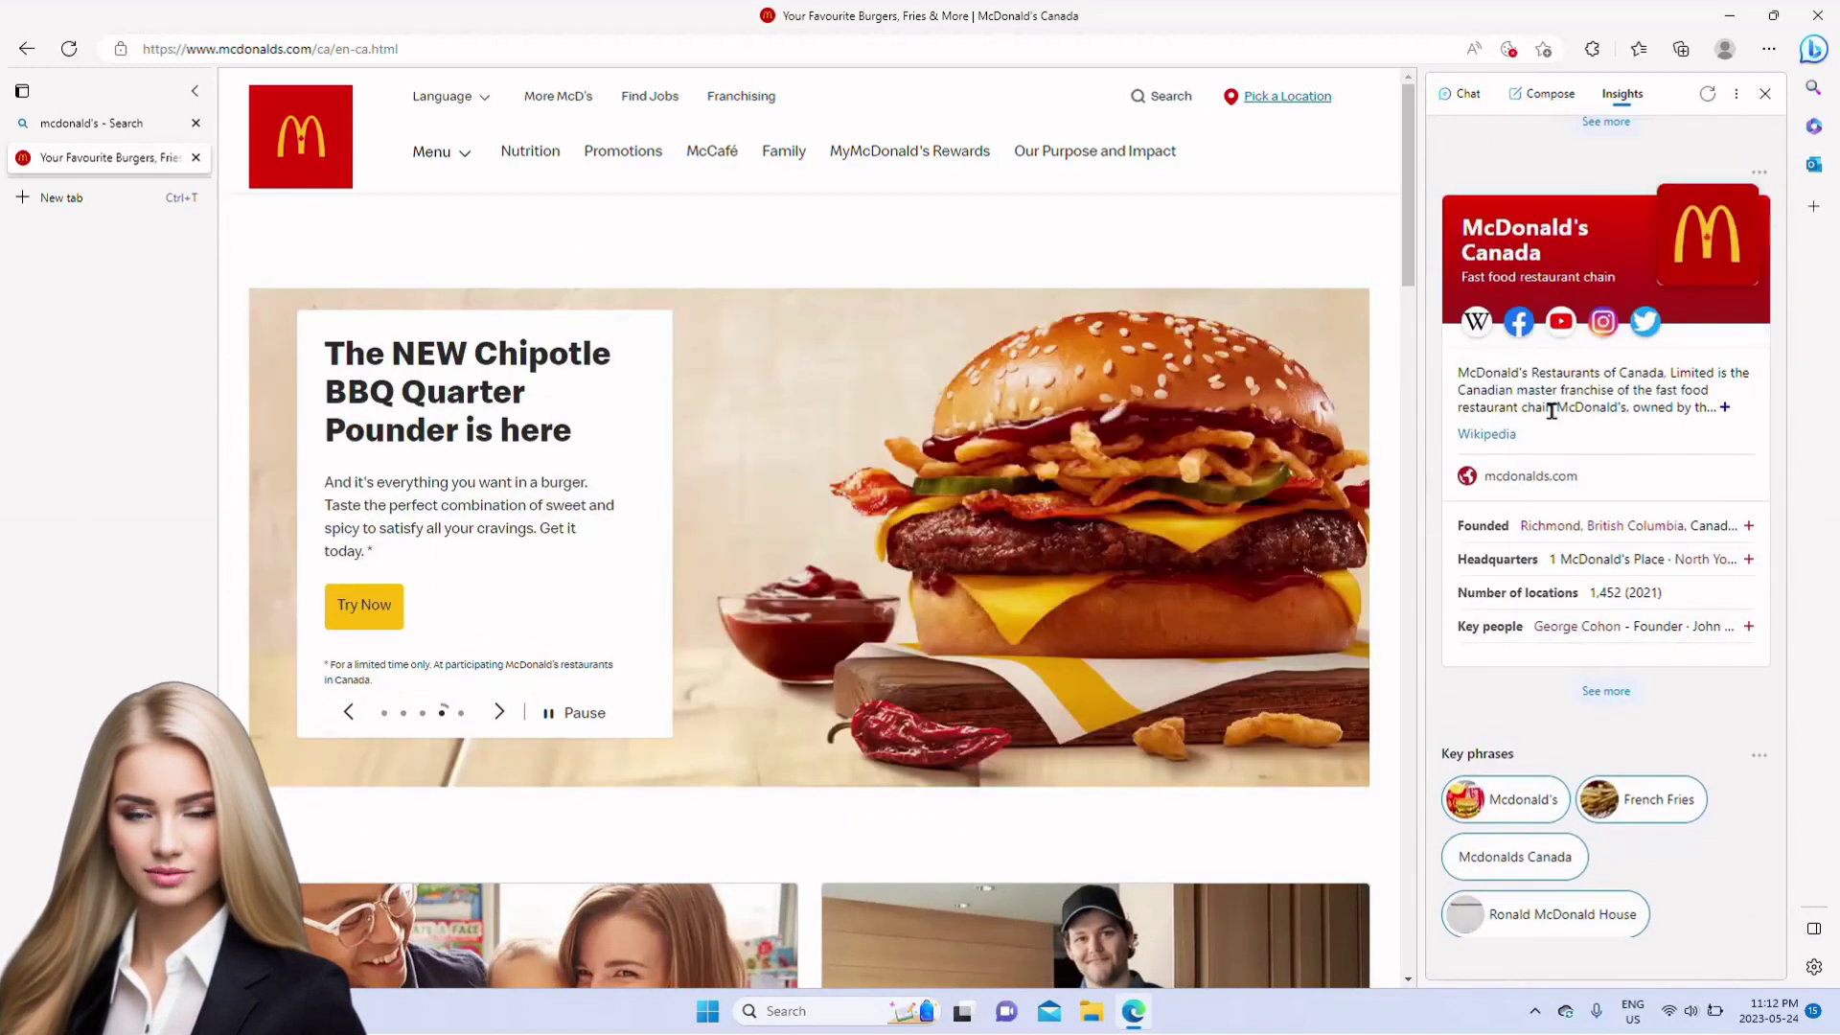
{"action": "scroll", "coordinate": [1546, 405], "scroll_direction": "down", "scroll_amount": 2}
{"action": "scroll", "coordinate": [1545, 404], "scroll_direction": "down", "scroll_amount": 6}
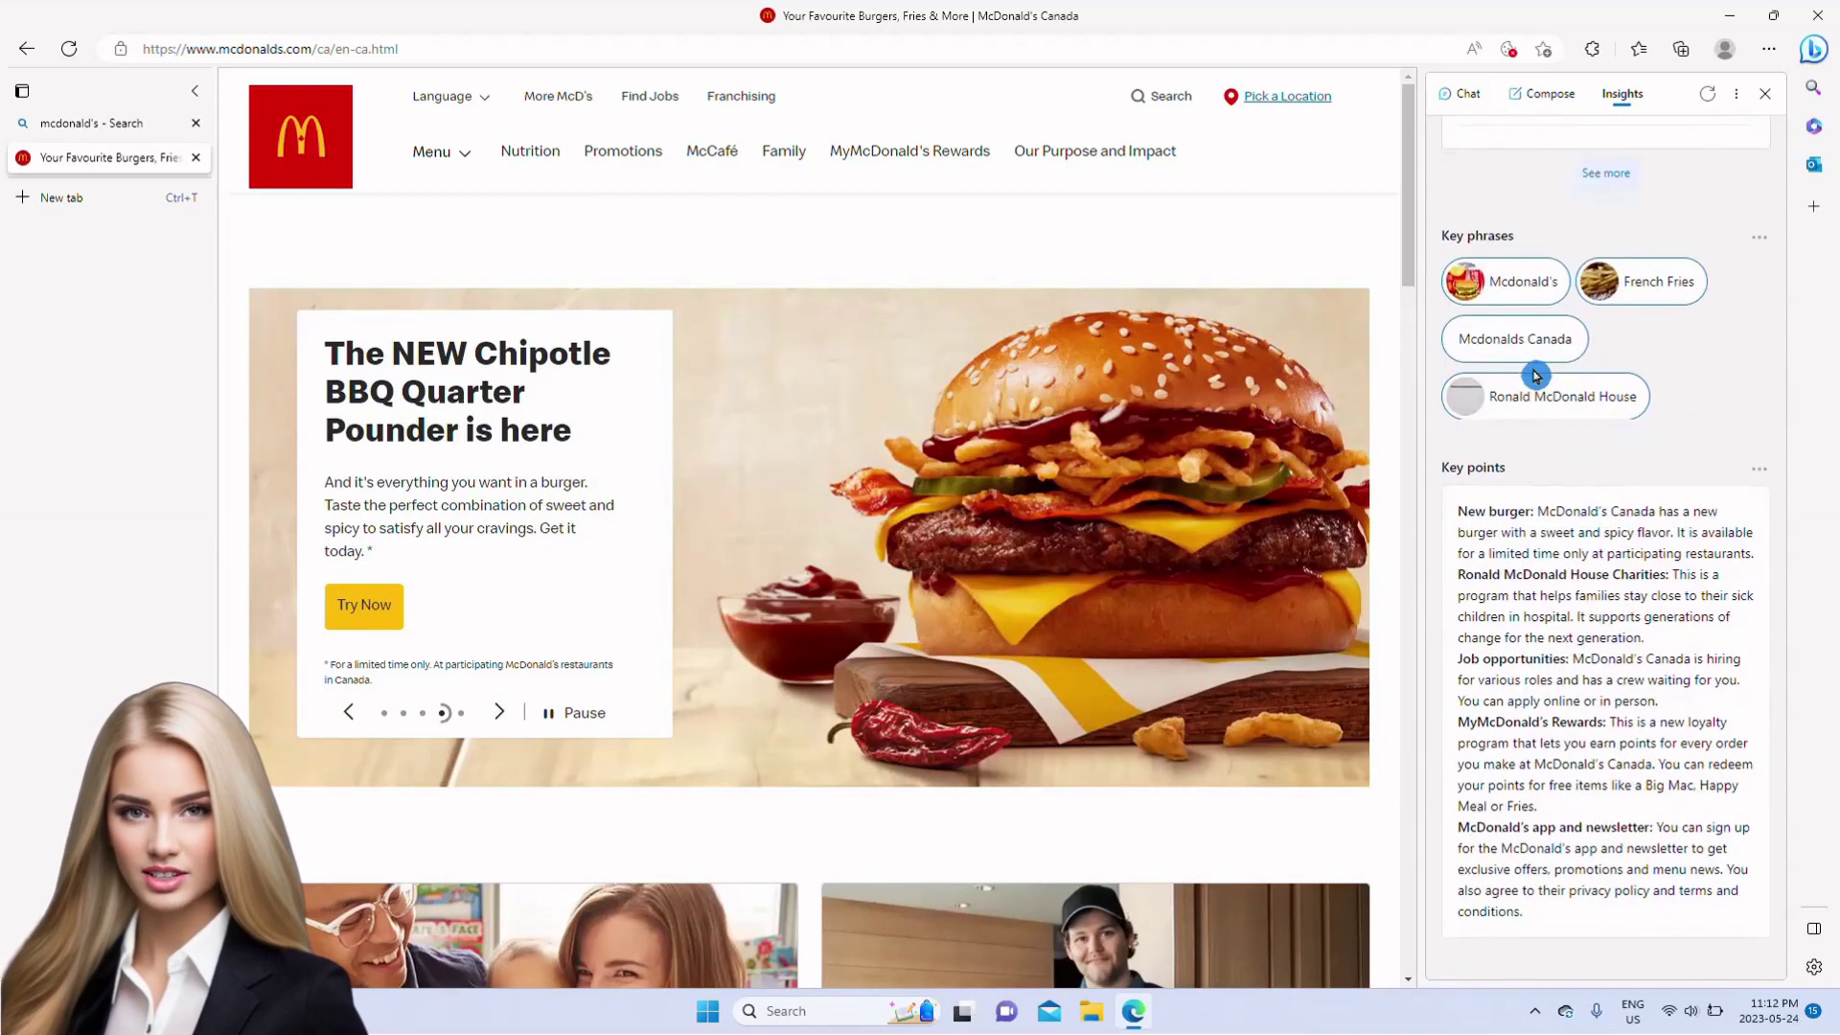
{"action": "scroll", "coordinate": [1534, 374], "scroll_direction": "down", "scroll_amount": 2}
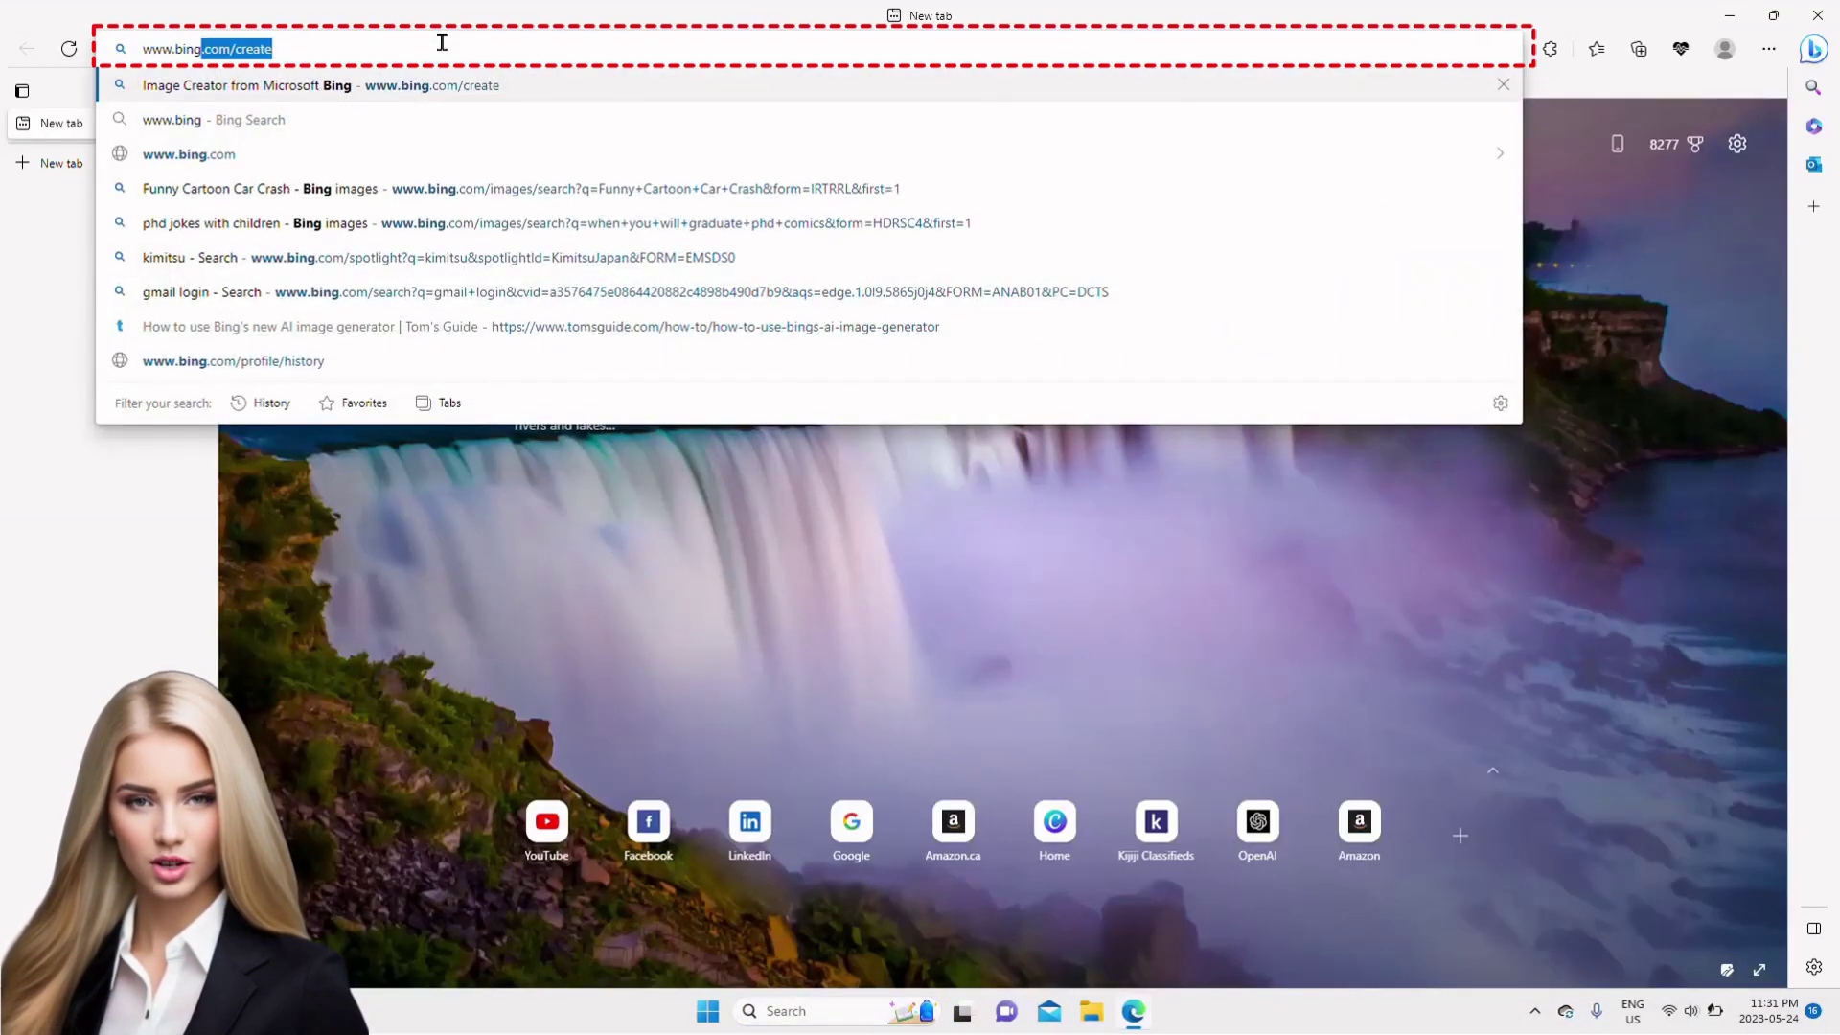
{"action": "key", "text": "Return"}
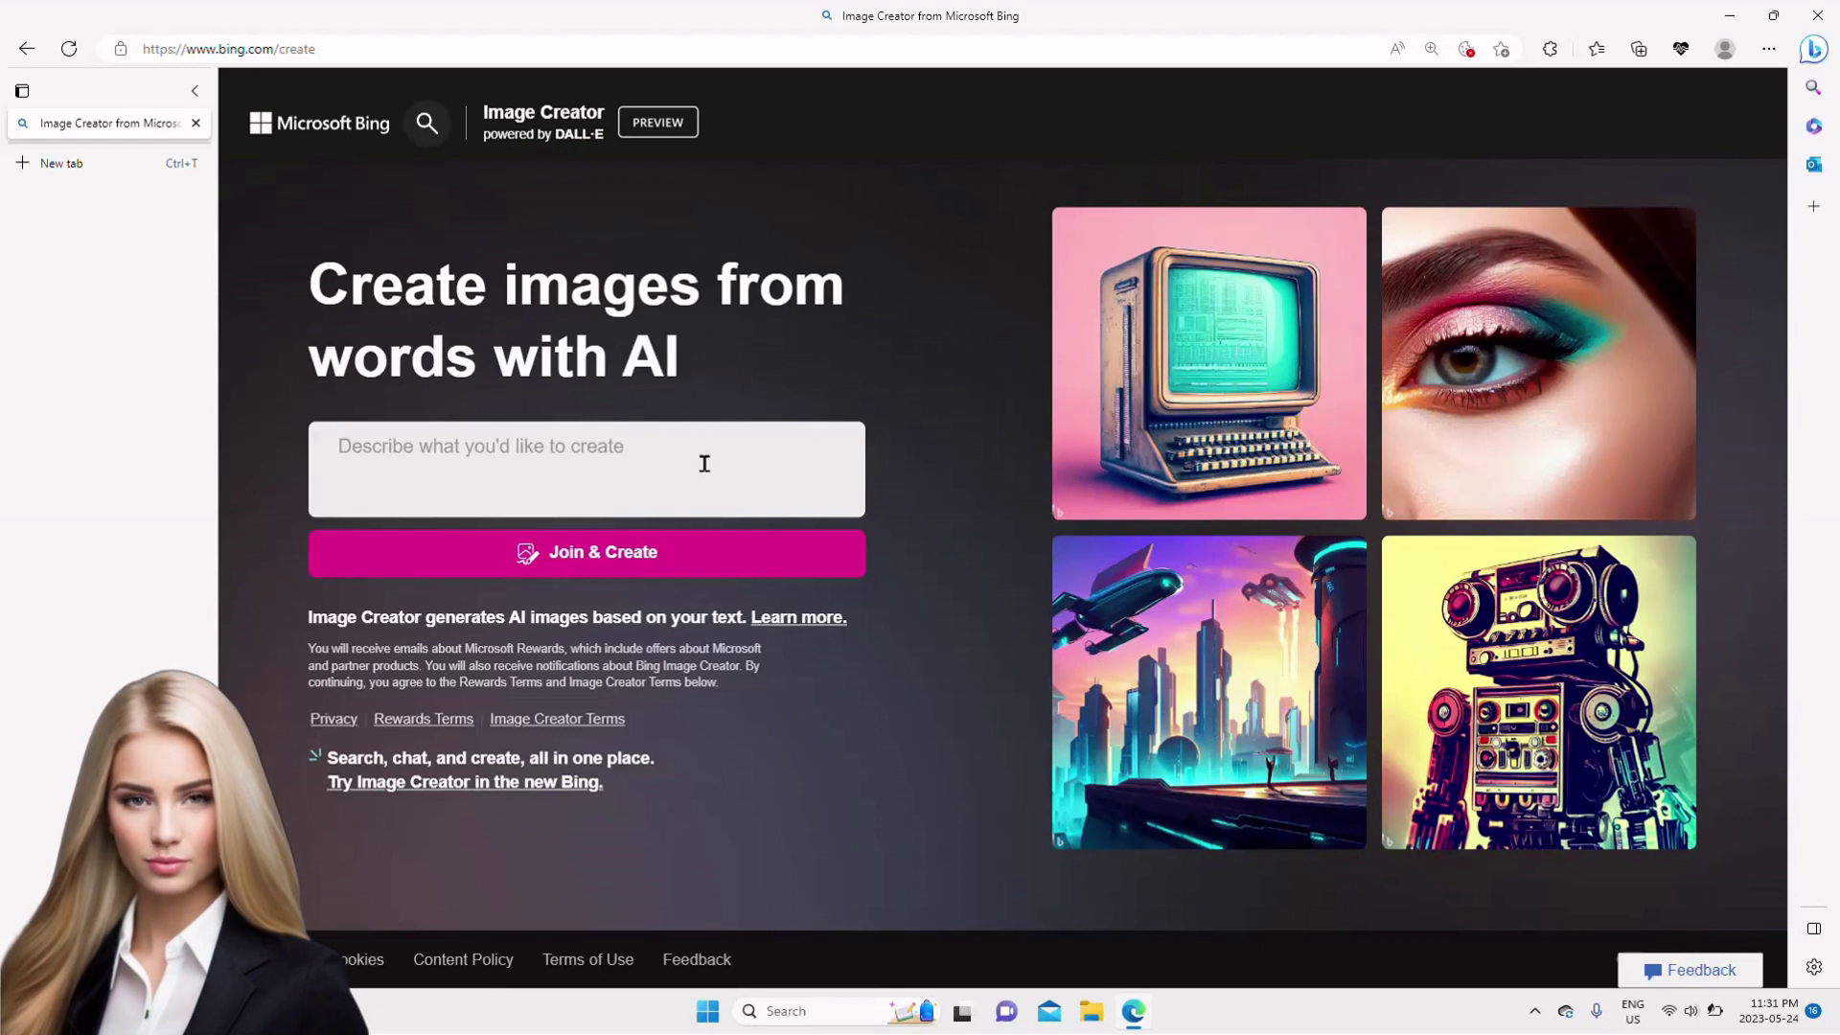
{"action": "left_click", "coordinate": [643, 467]}
{"action": "type", "text": "a boy playing soccer"}
{"action": "key", "text": "Return"}
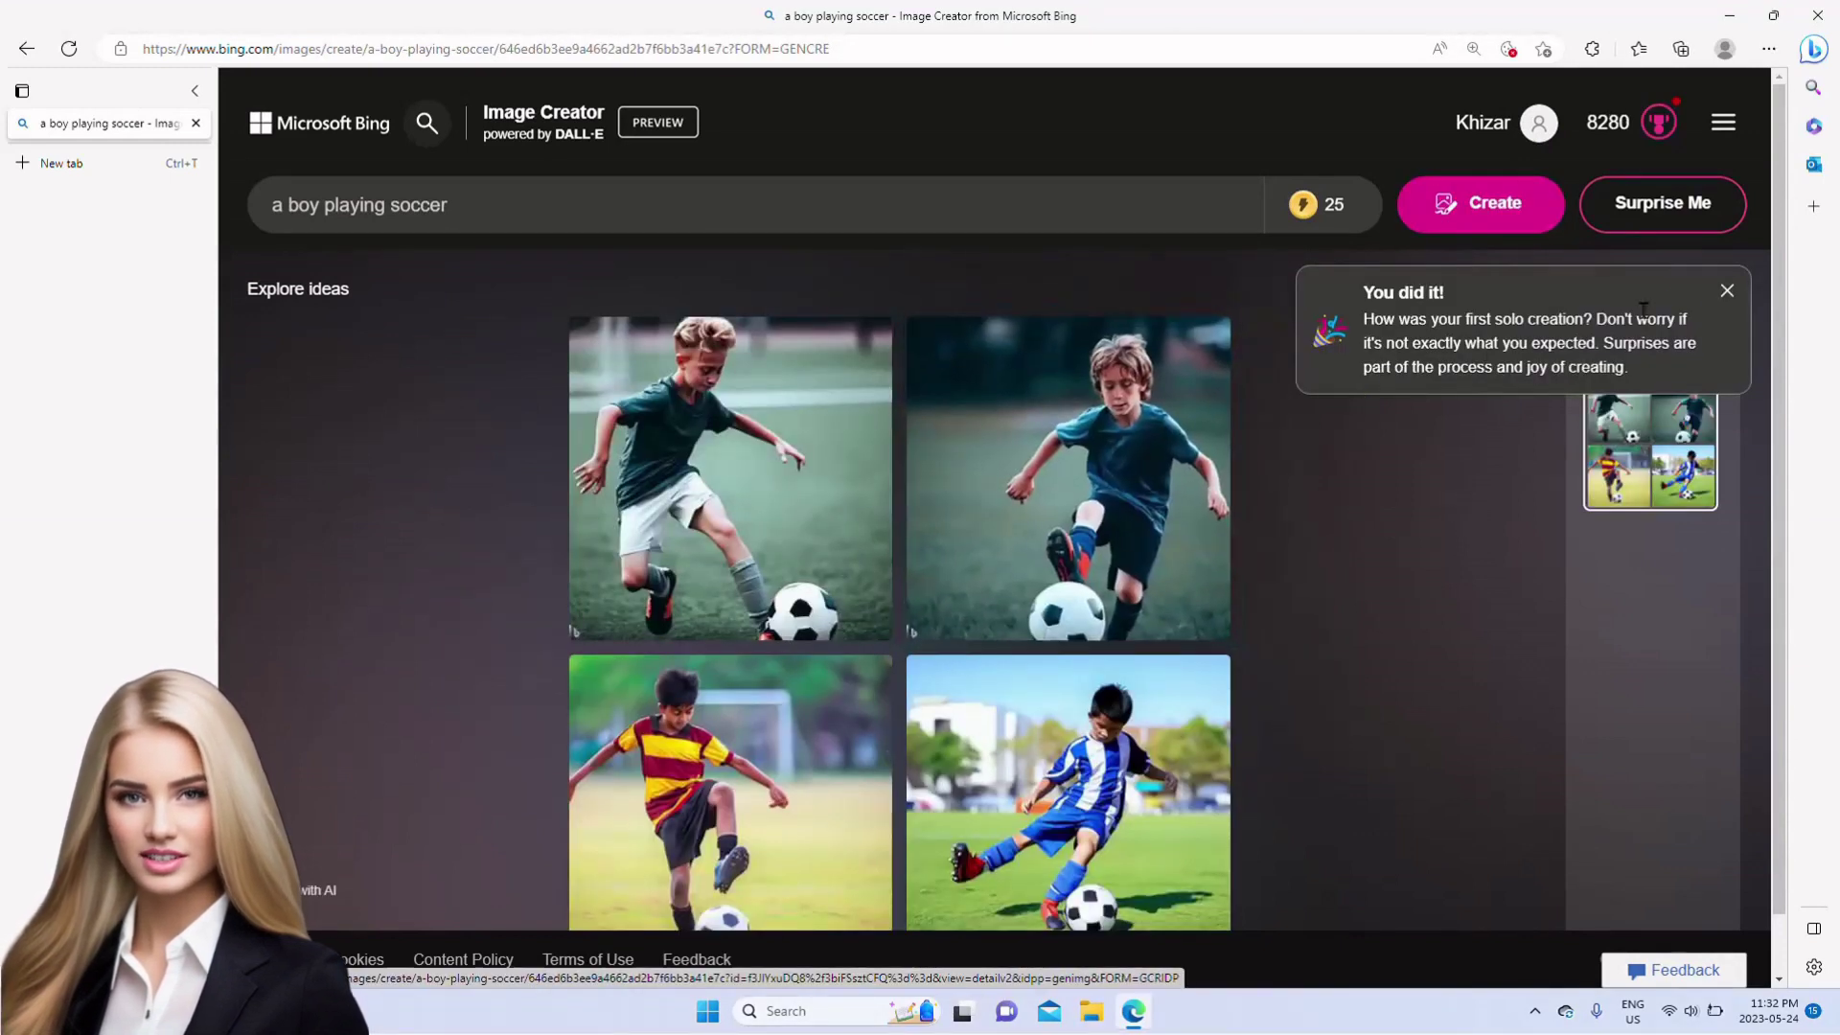
- Dismiss the 'You did it!' popup, view the first soccer image up close, then return to the grid
{"action": "left_click", "coordinate": [1728, 295]}
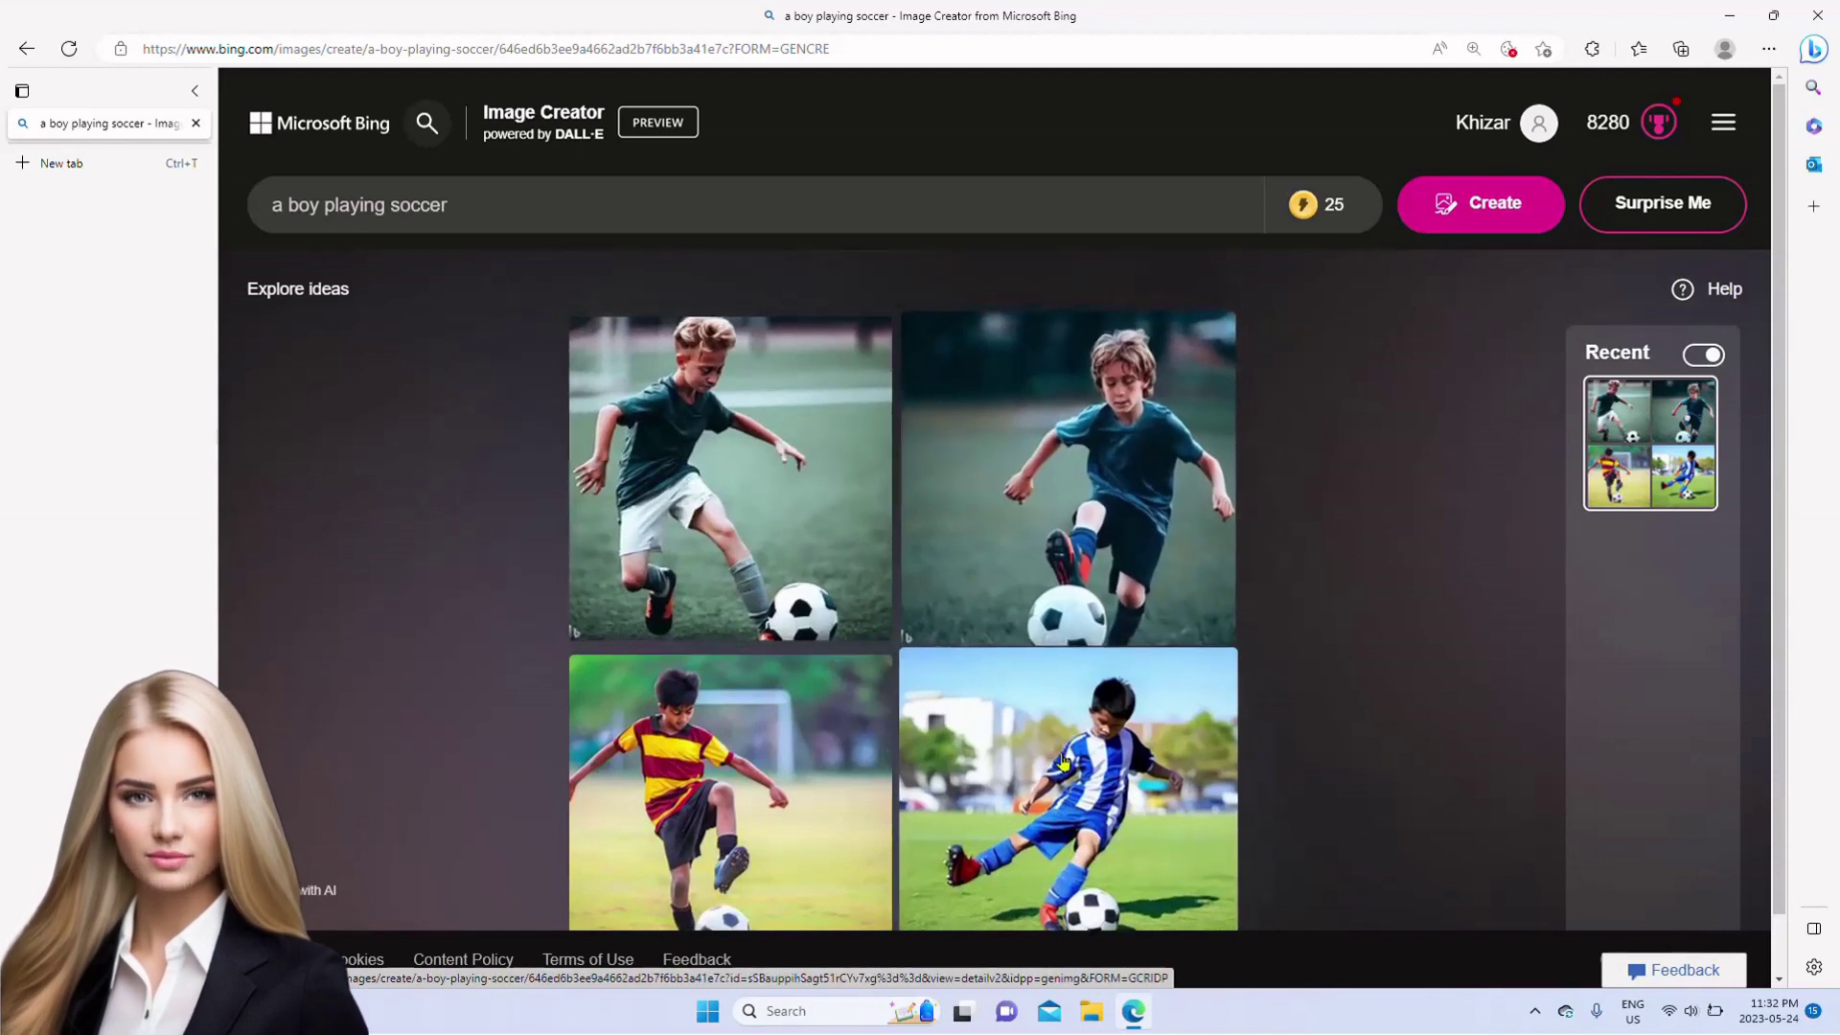
{"action": "left_click", "coordinate": [744, 477]}
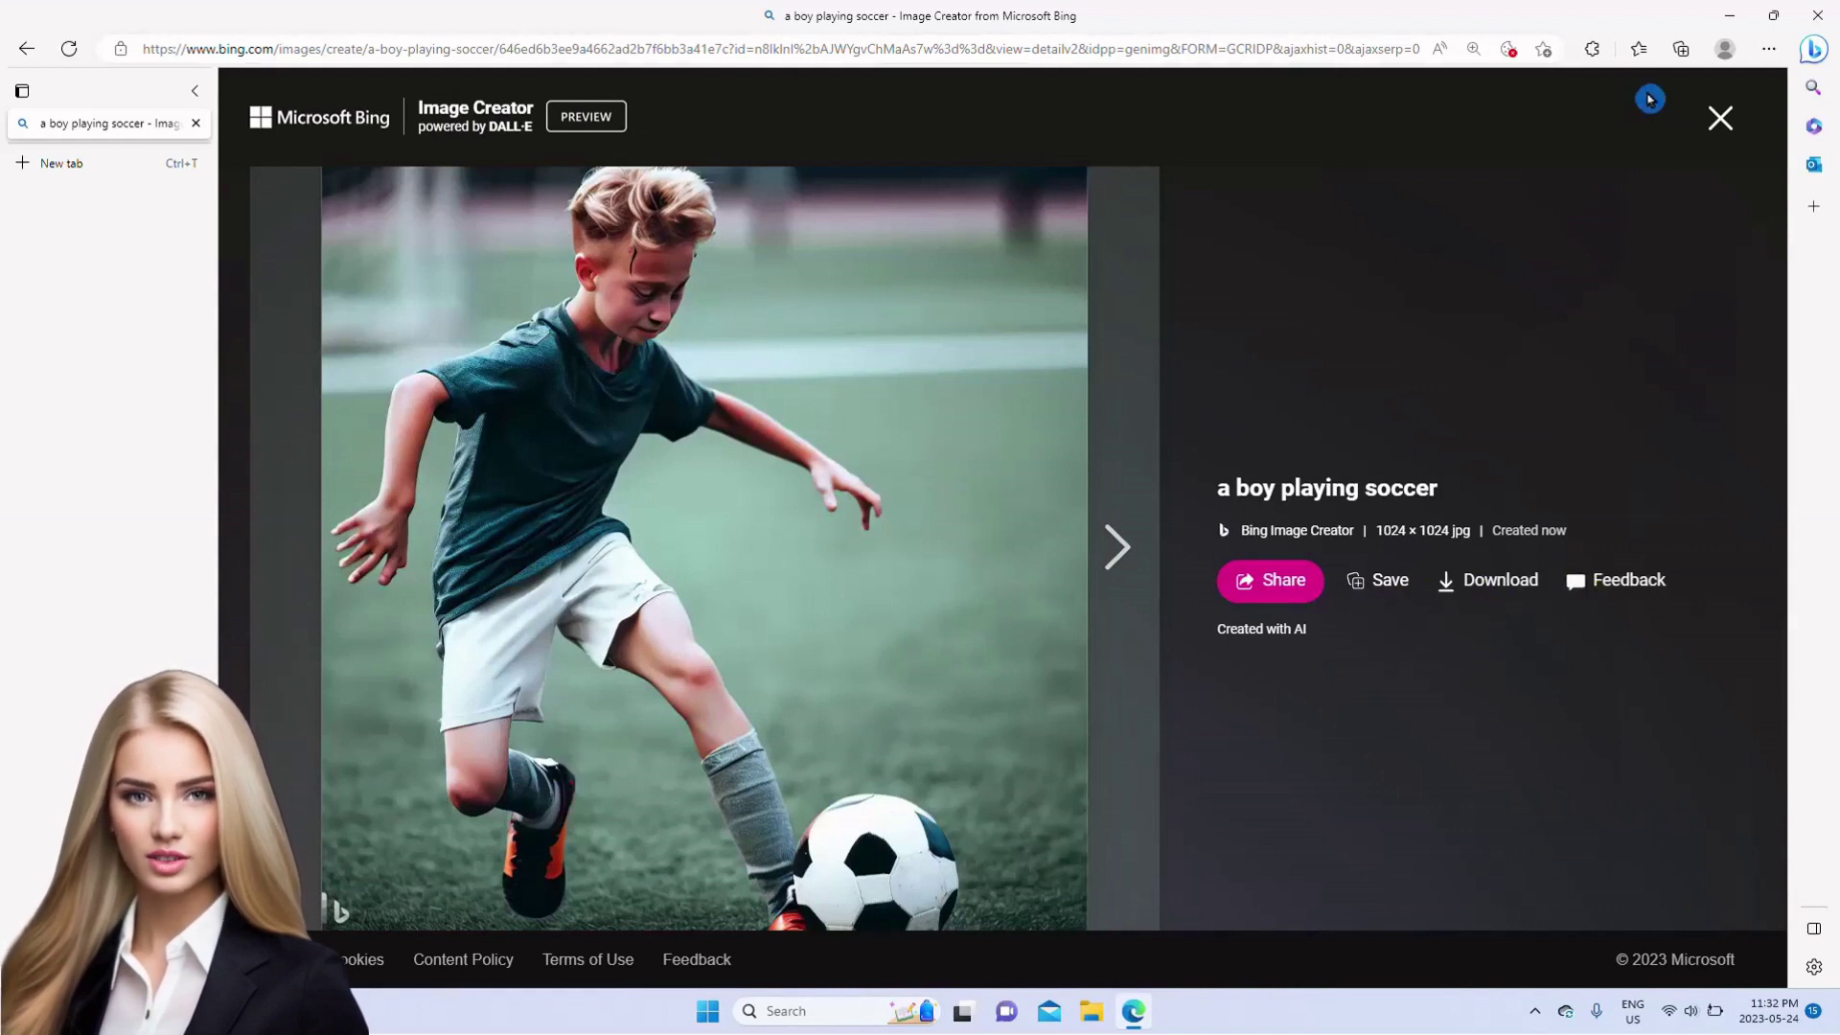
{"action": "left_click", "coordinate": [1721, 118]}
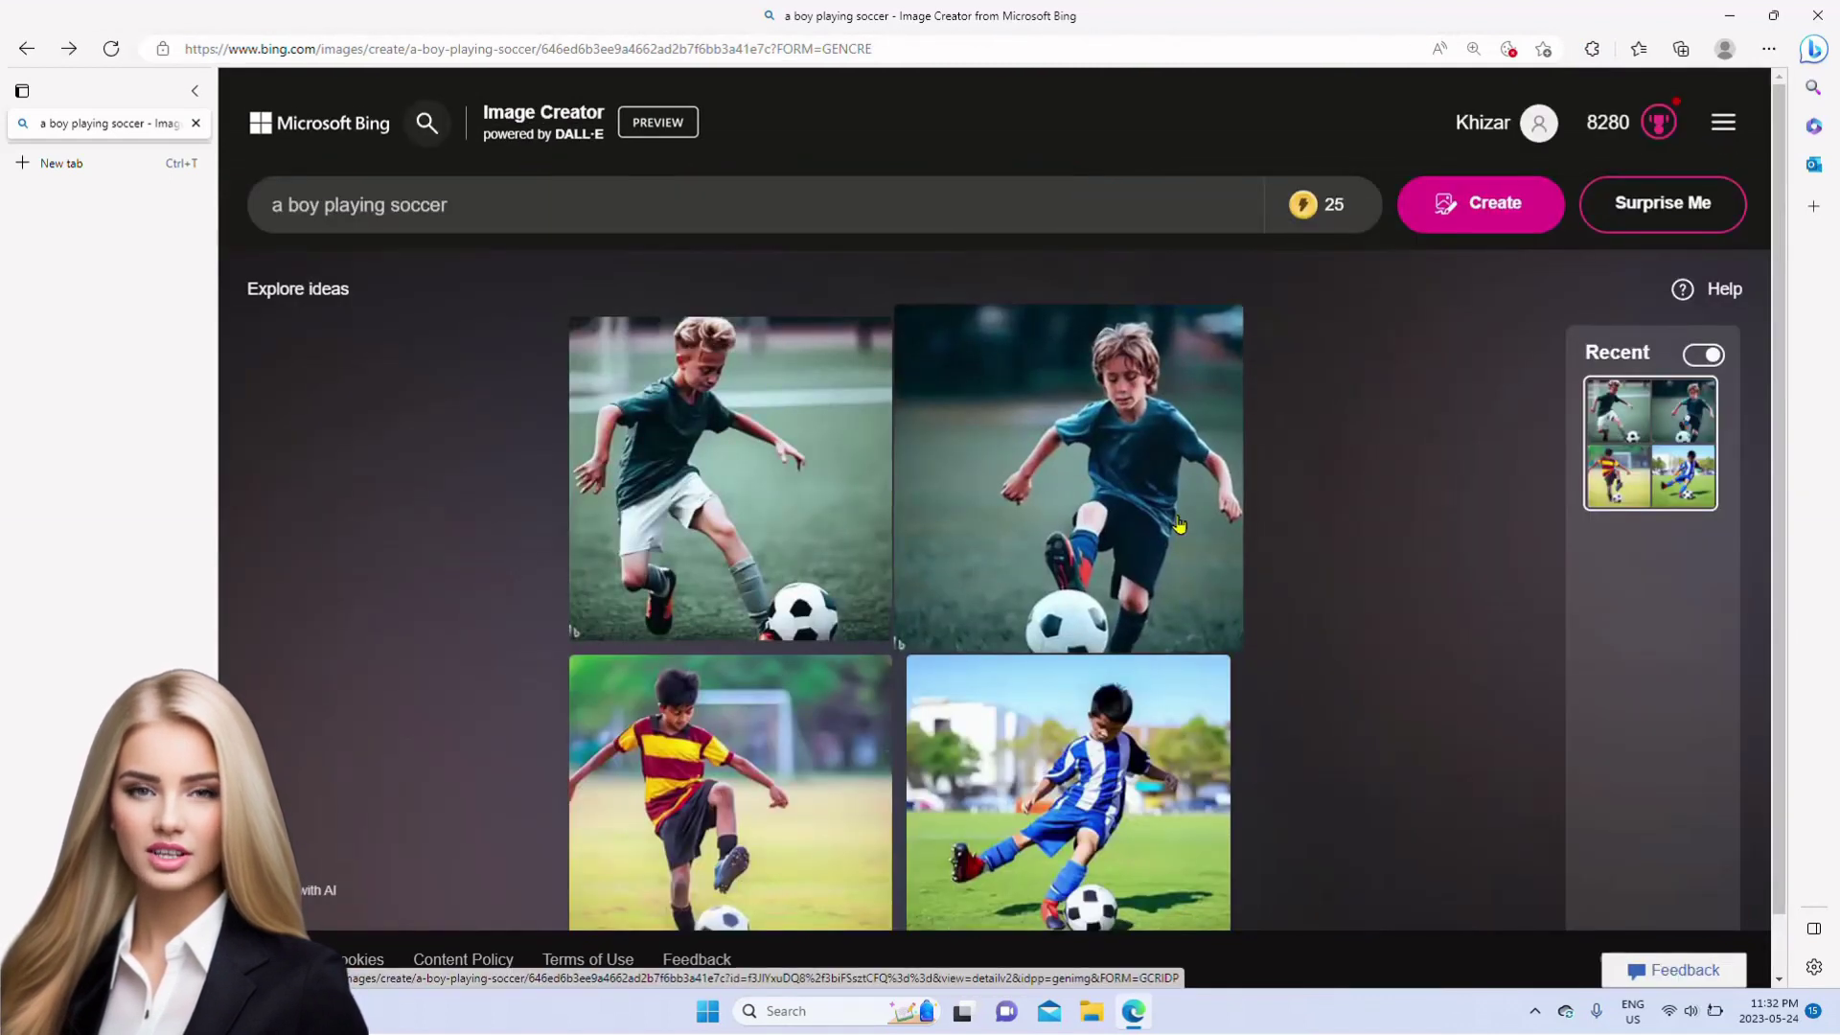
{"action": "mouse_move", "coordinate": [1303, 234]}
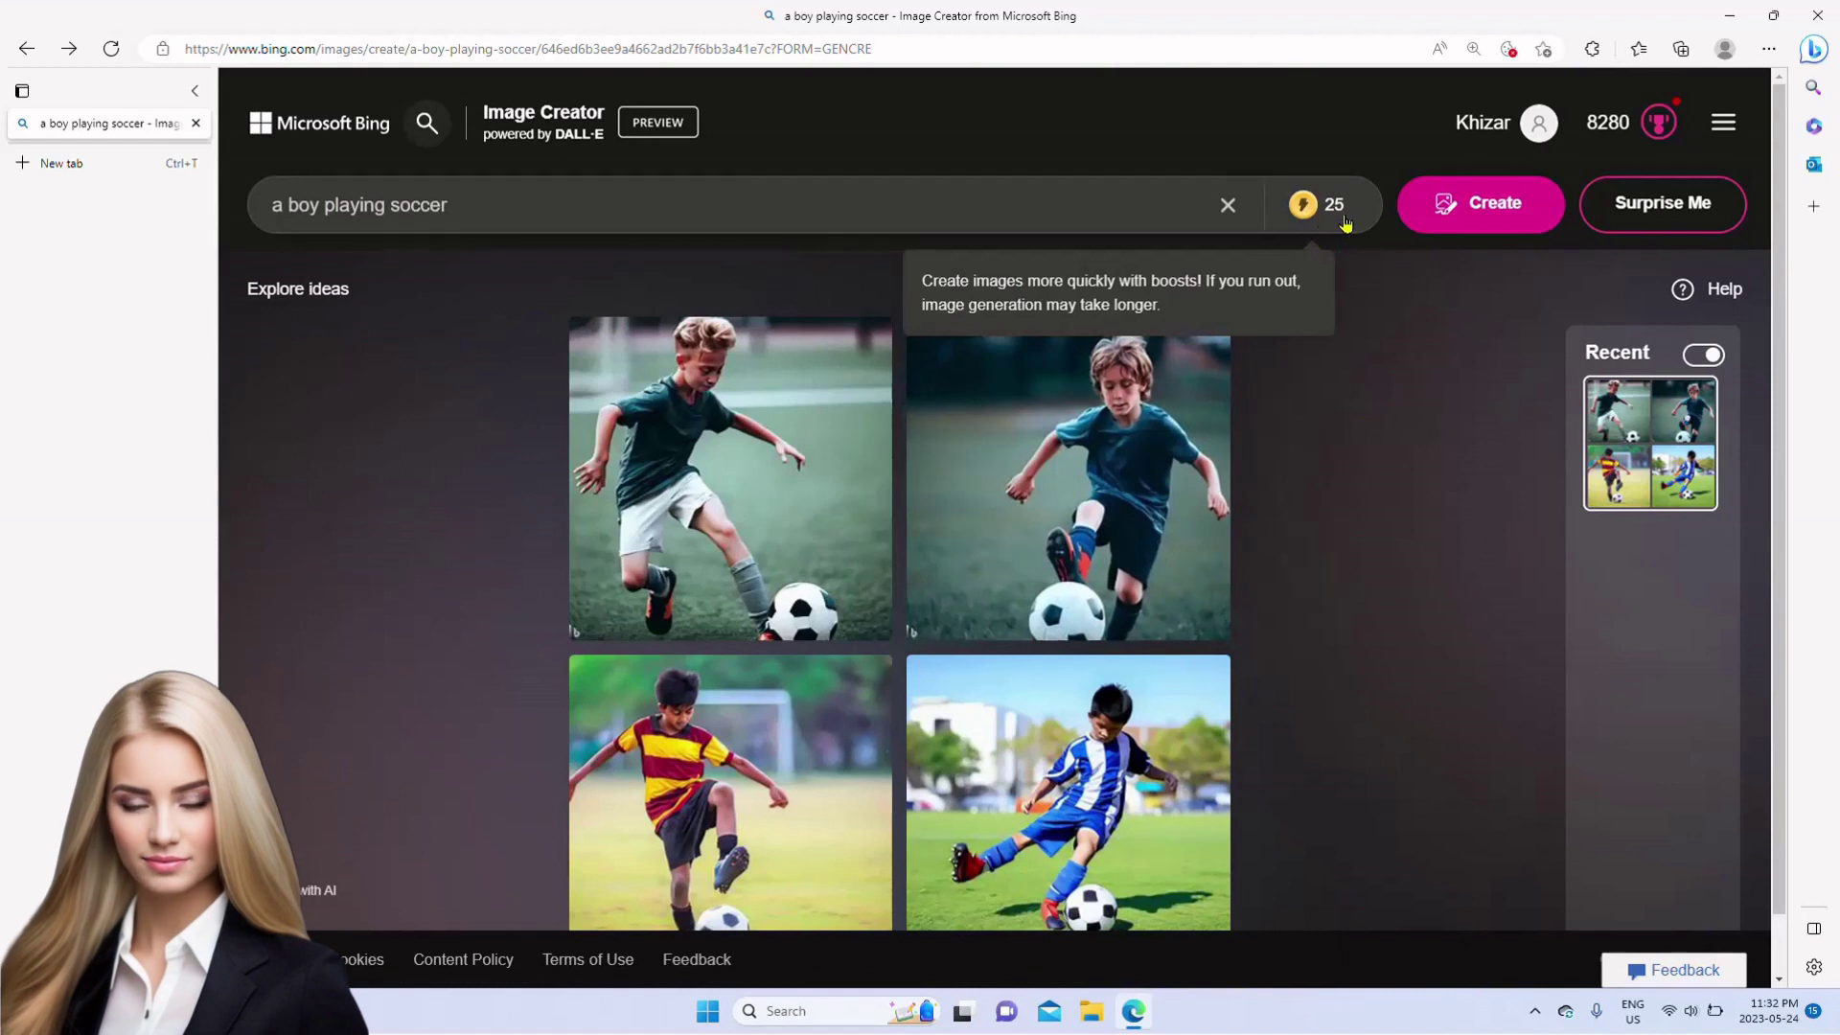